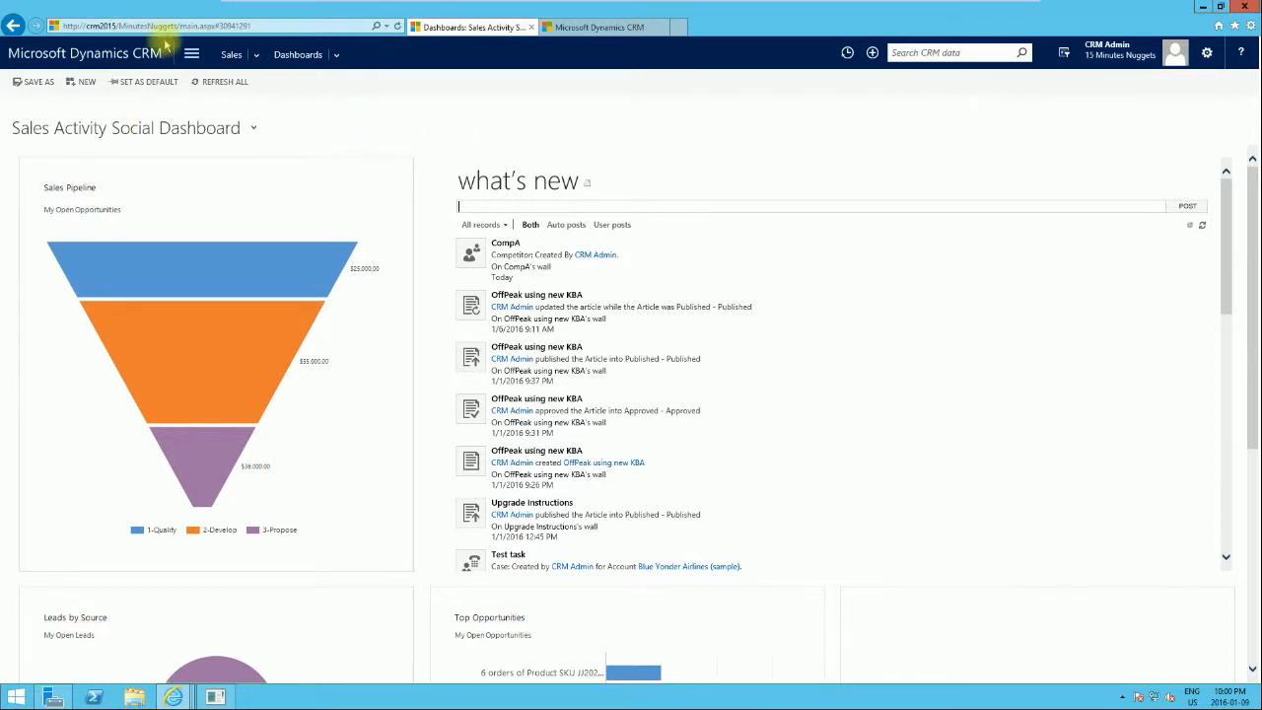
Go to the Sales Literature list and start a new sales literature record.
{"action": "left_click", "coordinate": [191, 55]}
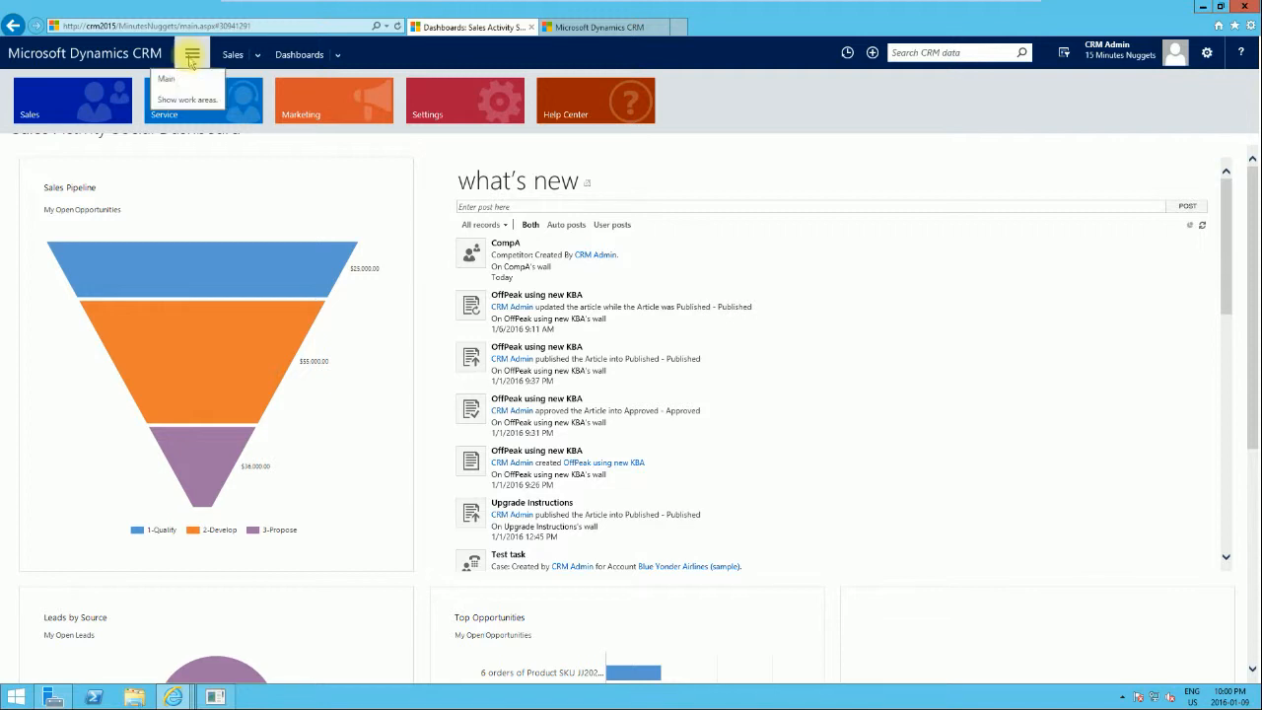
{"action": "left_click", "coordinate": [43, 100]}
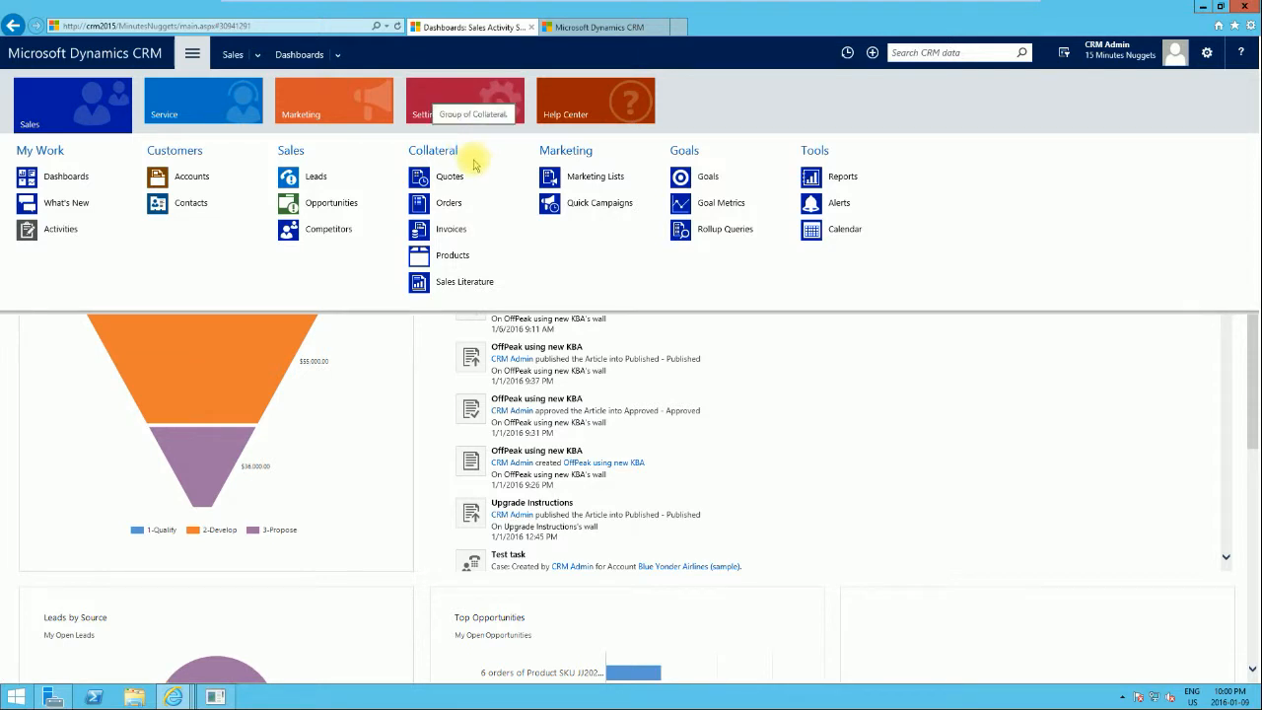
{"action": "left_click", "coordinate": [451, 288]}
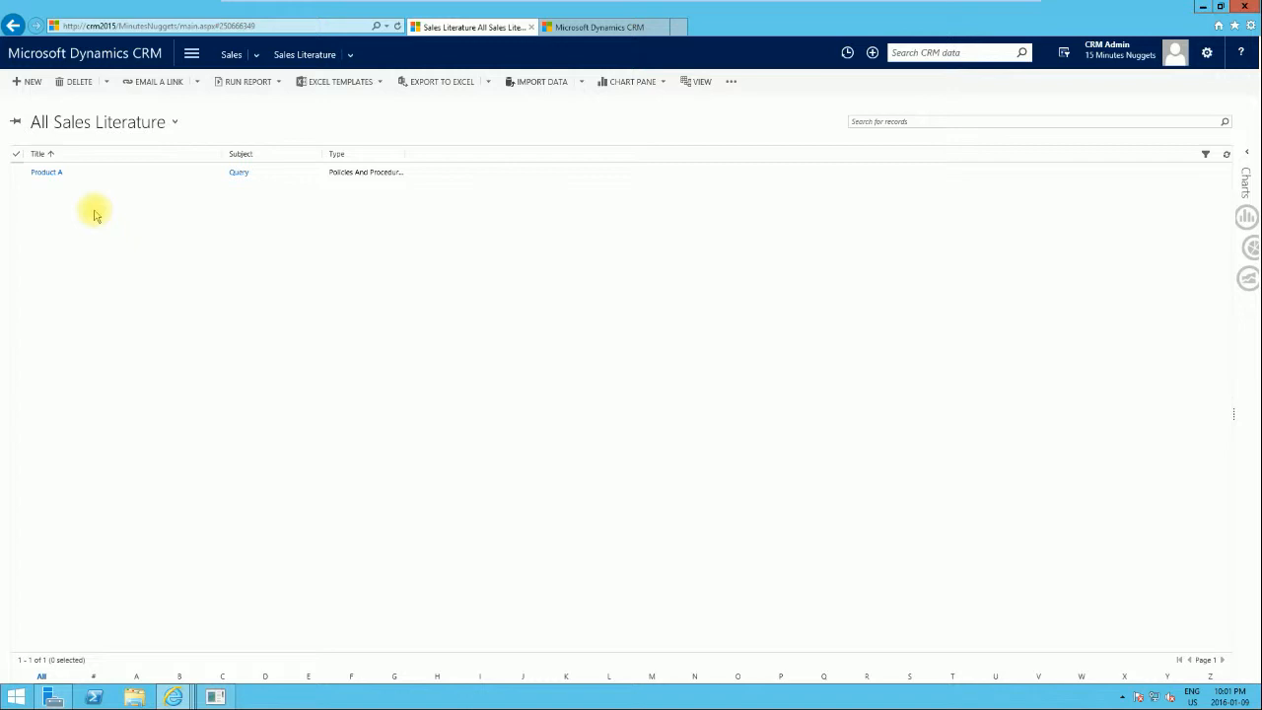
{"action": "left_click", "coordinate": [17, 87]}
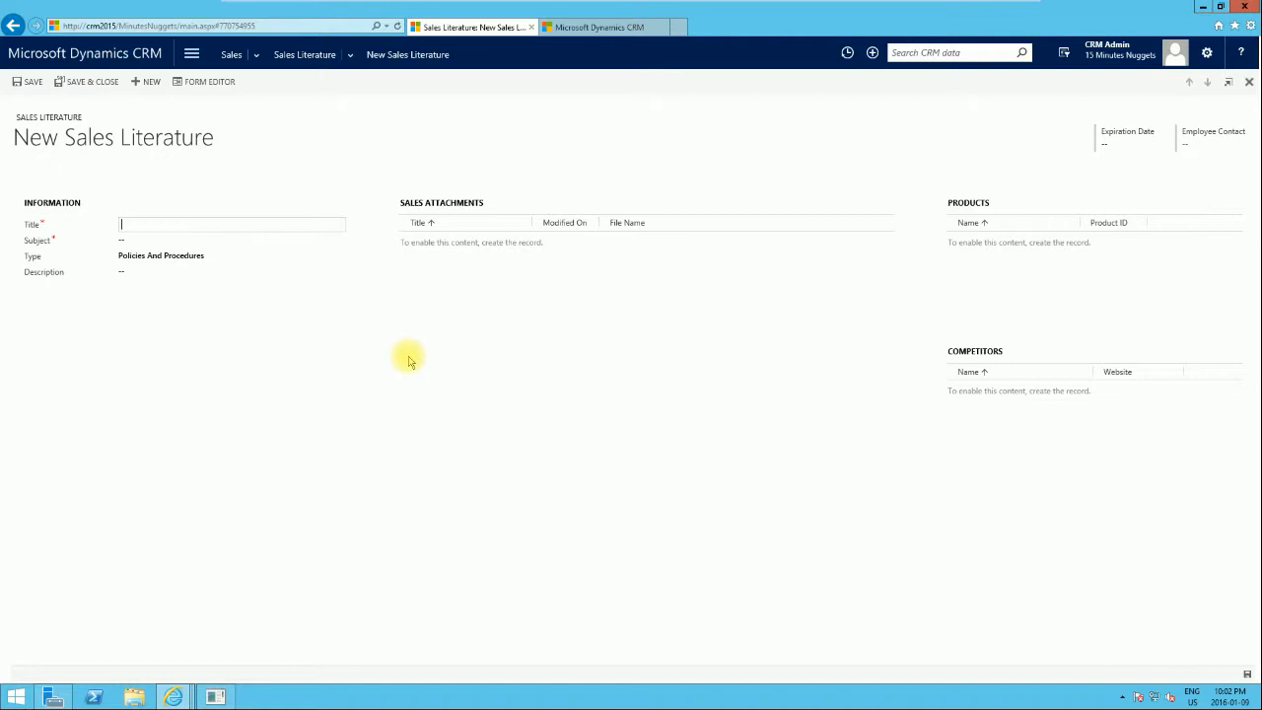
Enter Product B as the title and choose Product Cat B under Query > Products as the subject.
{"action": "left_click", "coordinate": [140, 225]}
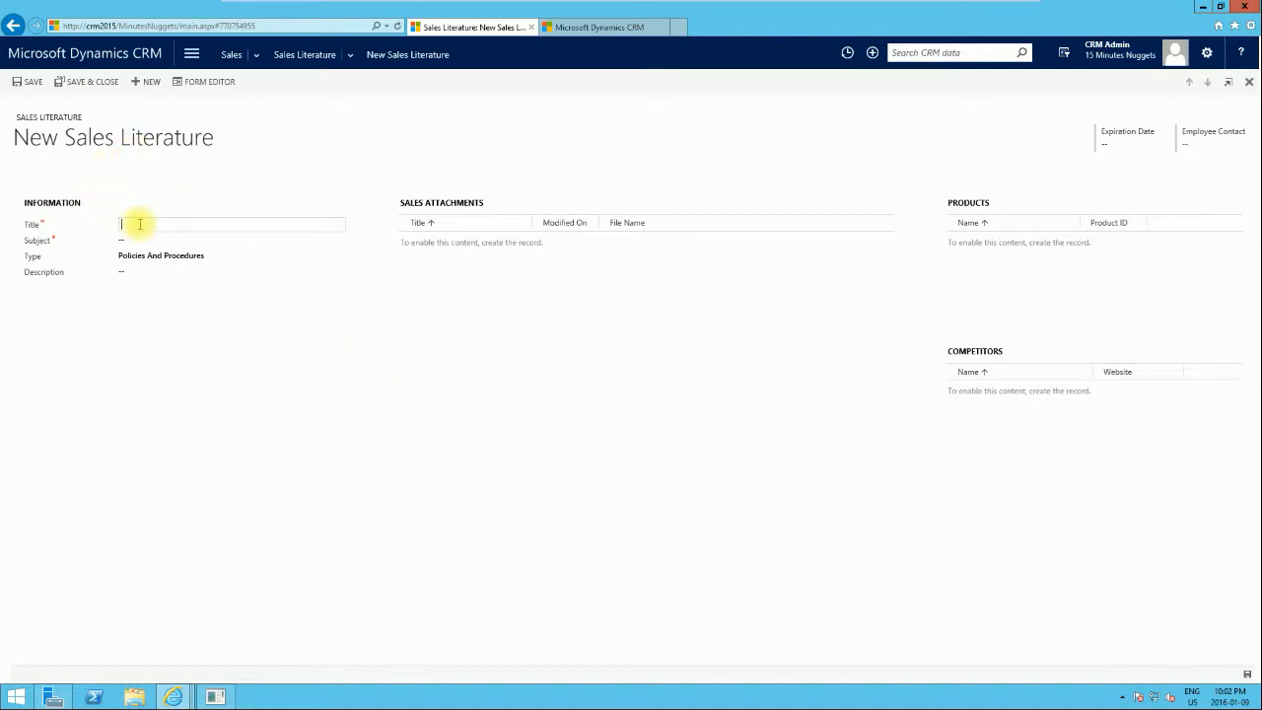
{"action": "type", "text": "Product B"}
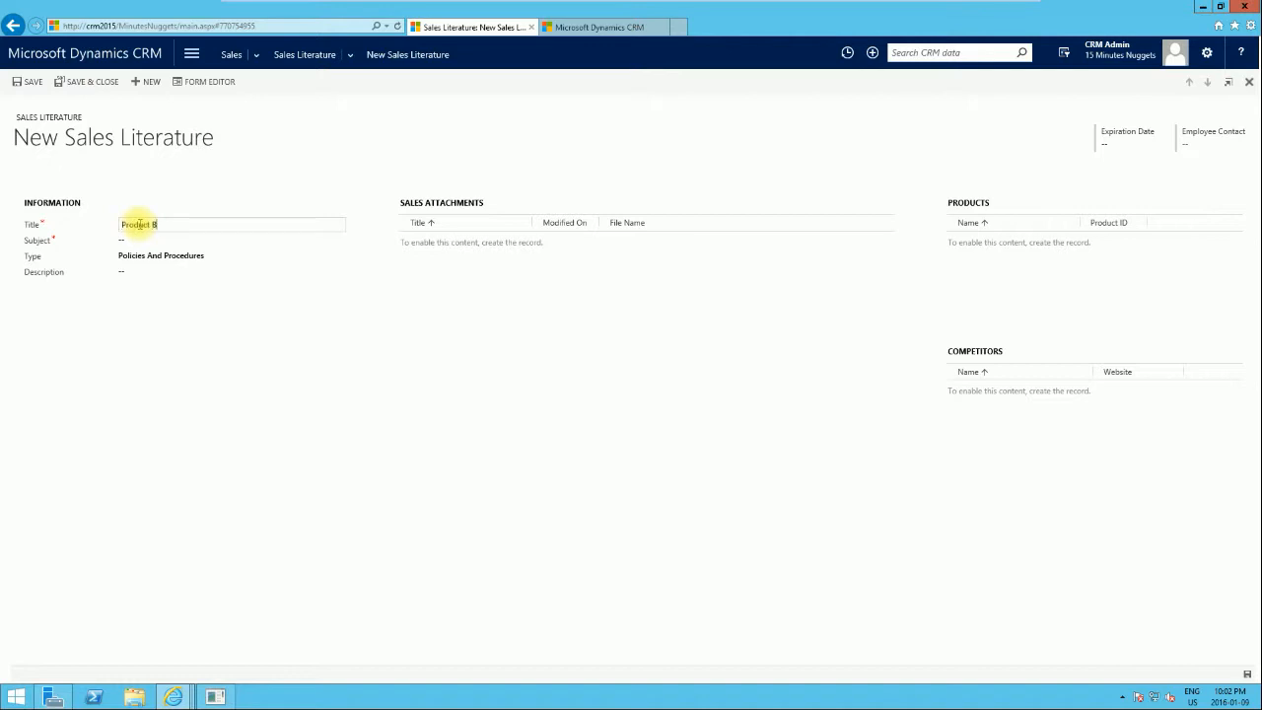
{"action": "left_click", "coordinate": [186, 245]}
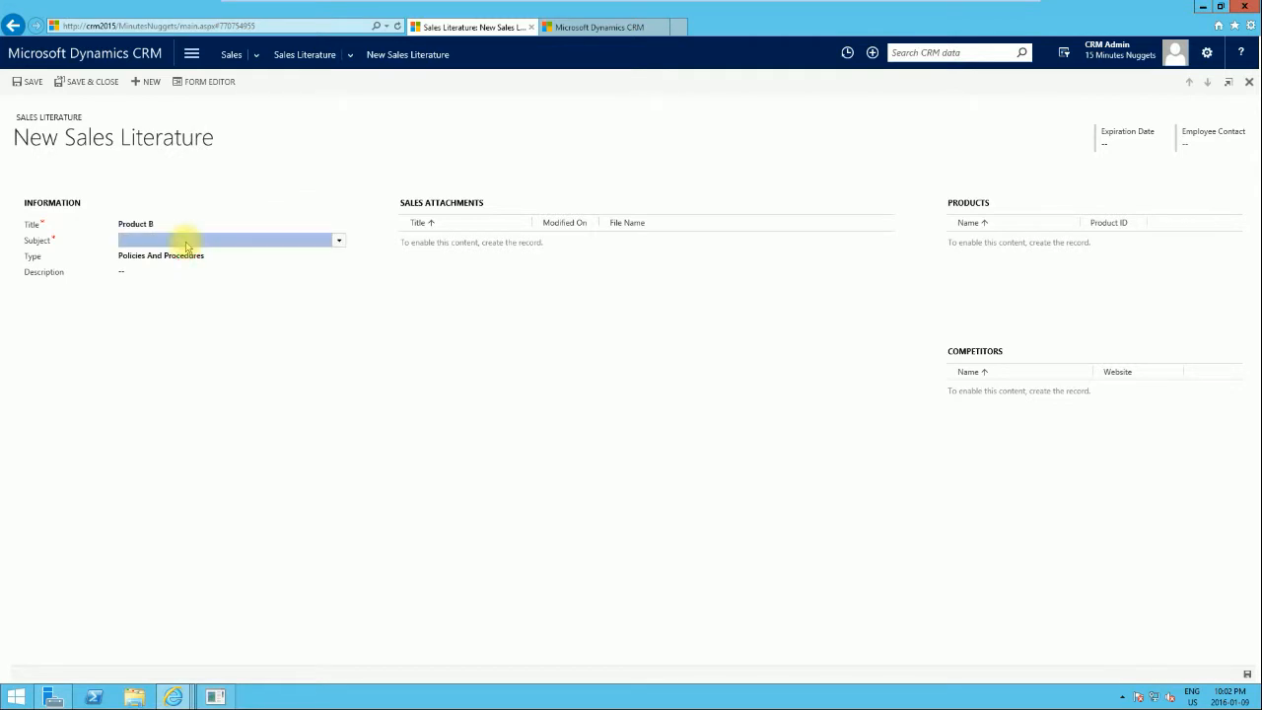
{"action": "left_click", "coordinate": [339, 244]}
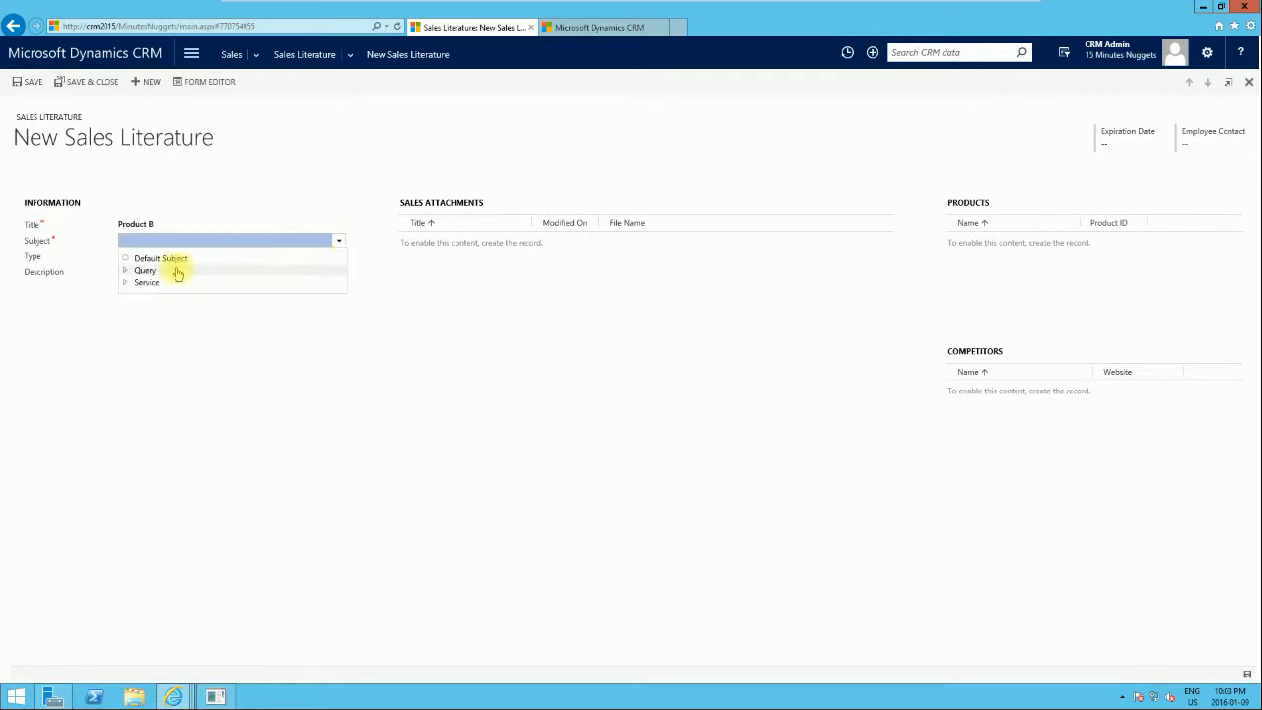
{"action": "left_click", "coordinate": [126, 284]}
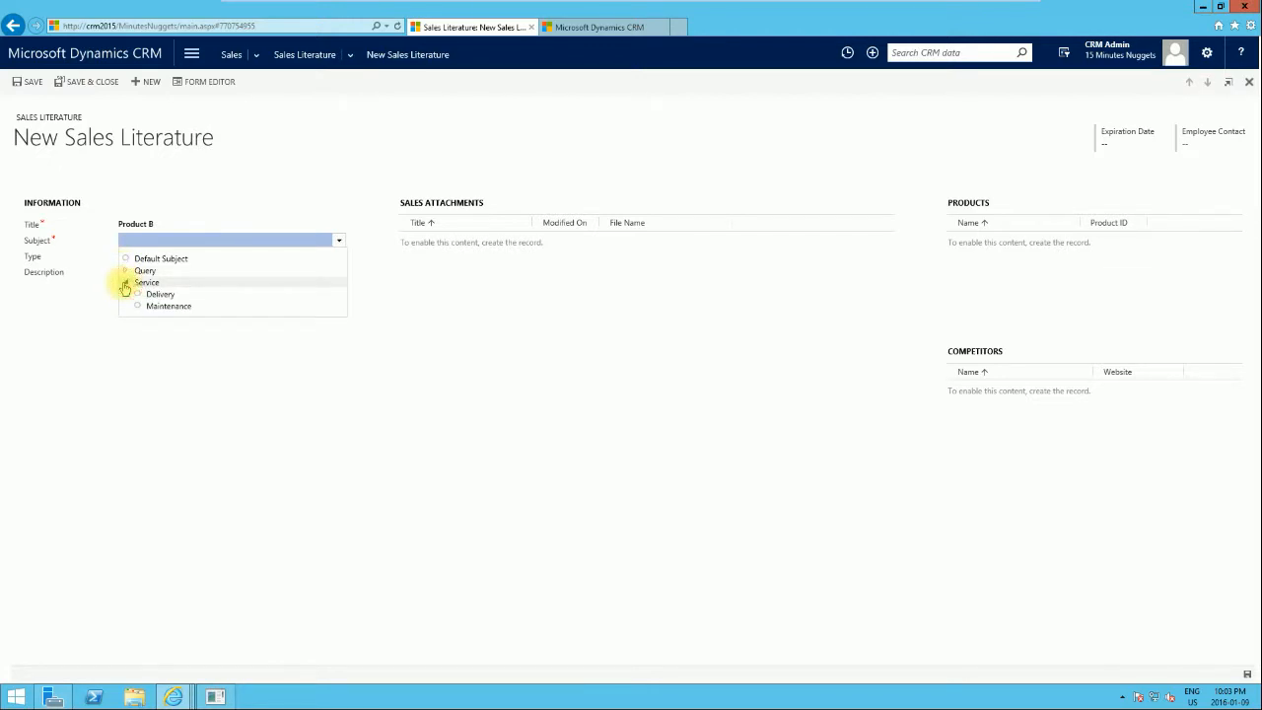
{"action": "left_click", "coordinate": [125, 270]}
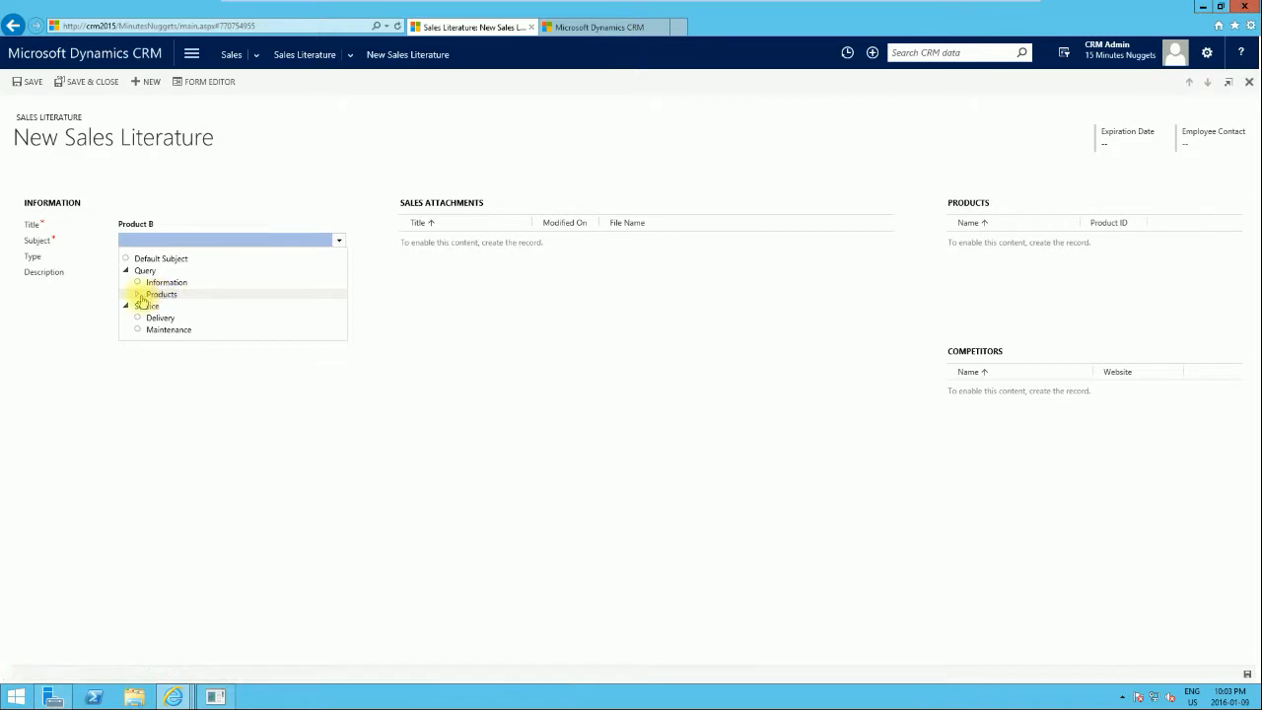
{"action": "left_click", "coordinate": [138, 294]}
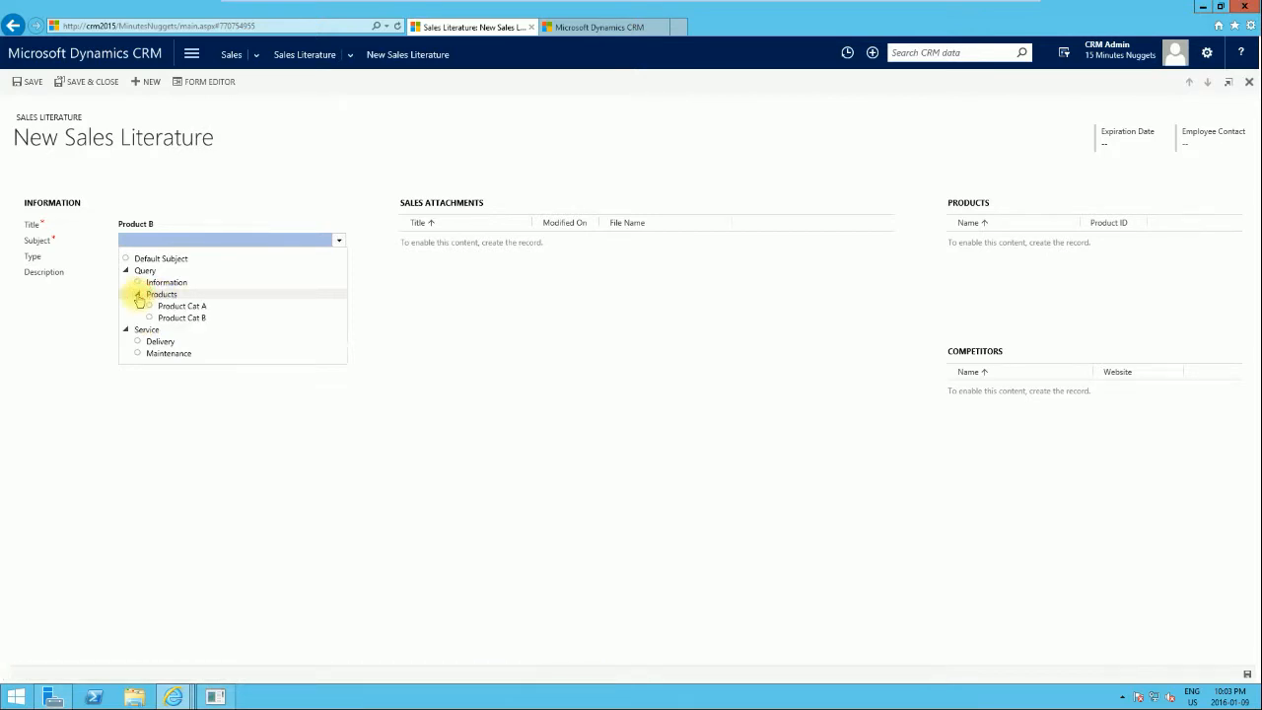
{"action": "left_click", "coordinate": [181, 317]}
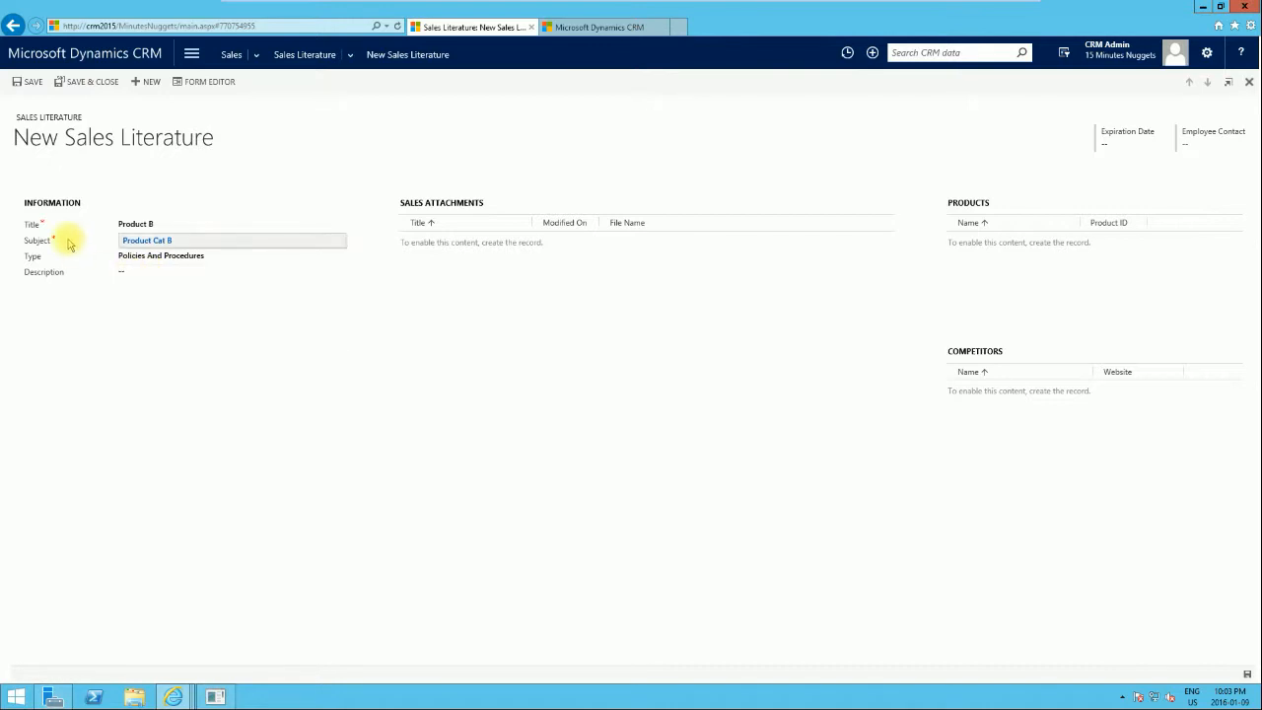
Describe the record as 'Sales document for product Cat B' and save it.
{"action": "mouse_move", "coordinate": [36, 233]}
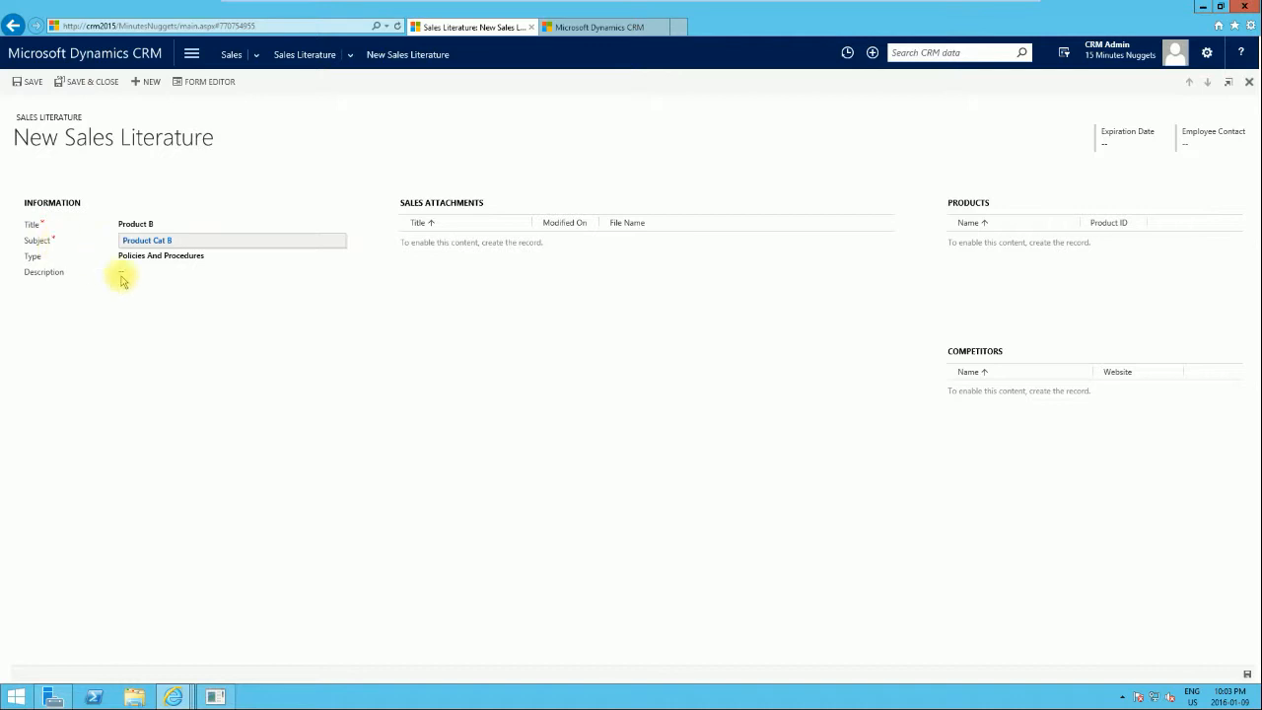
{"action": "left_click", "coordinate": [195, 317]}
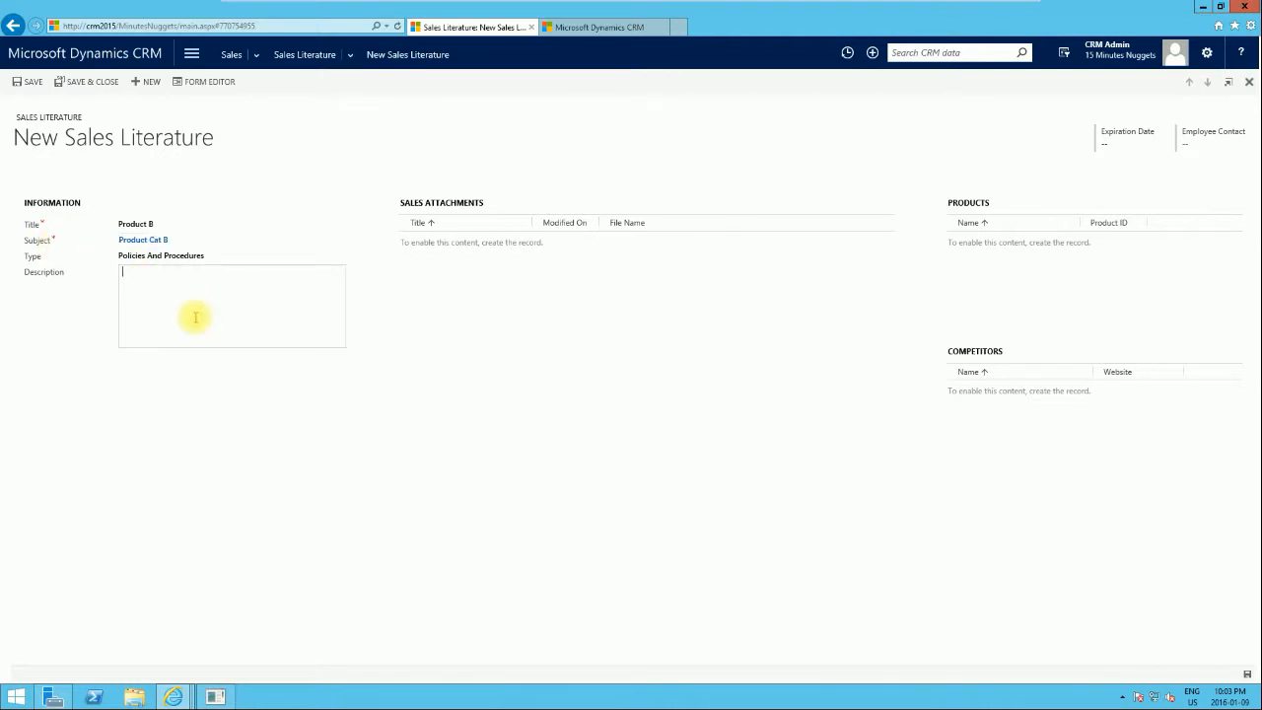
{"action": "type", "text": "Sales document for product Cat B"}
{"action": "left_click", "coordinate": [32, 83]}
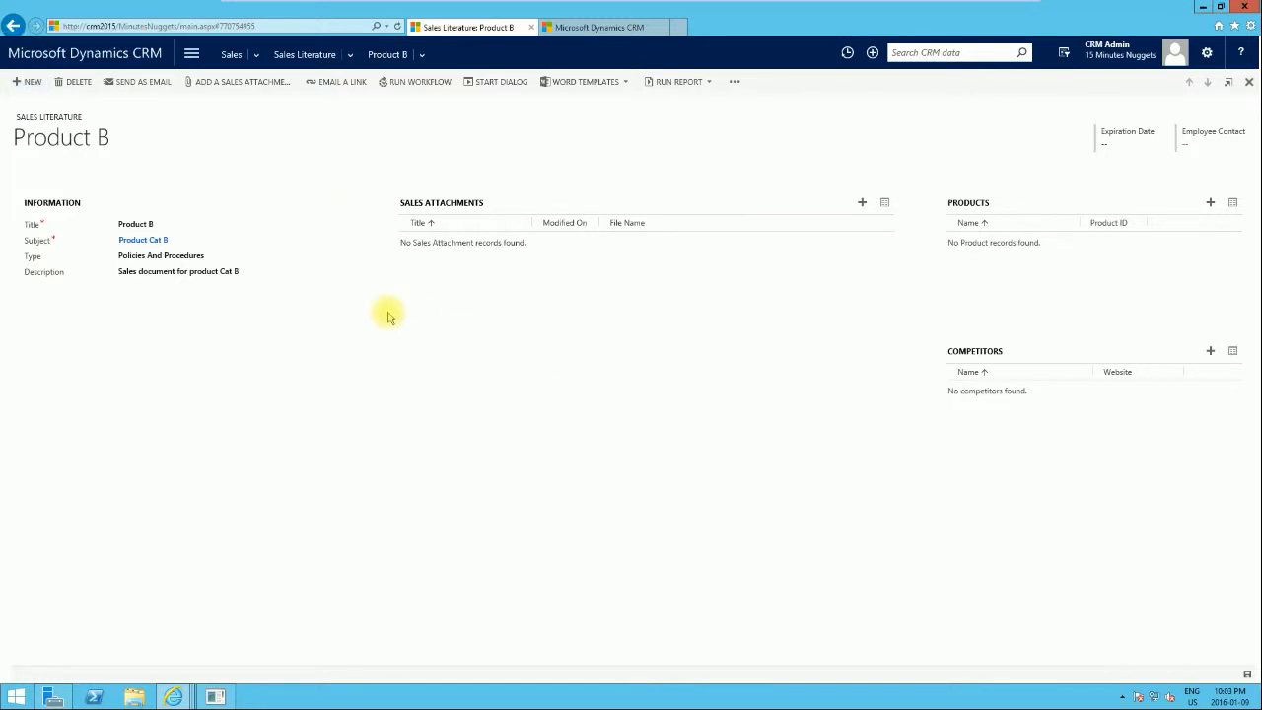
Add a new sales attachment titled 'Product B sales doc'.
{"action": "left_click", "coordinate": [268, 273]}
{"action": "left_click", "coordinate": [402, 296]}
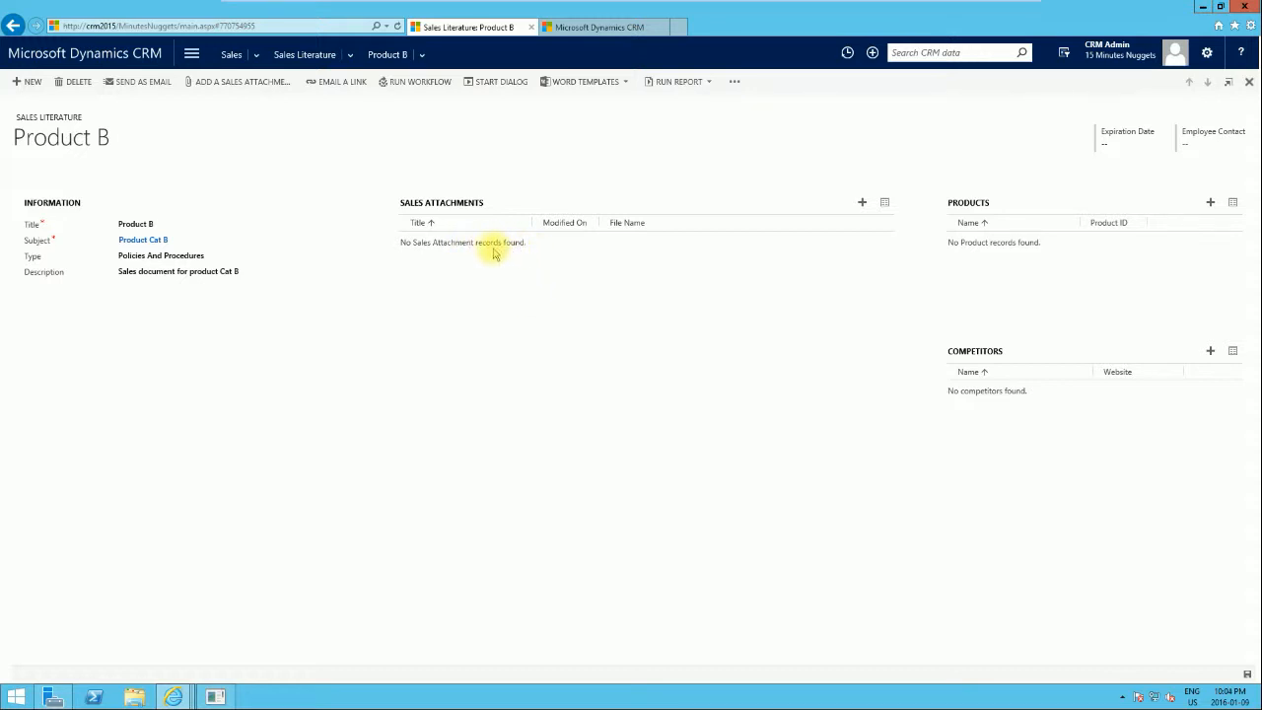
{"action": "left_click", "coordinate": [863, 204]}
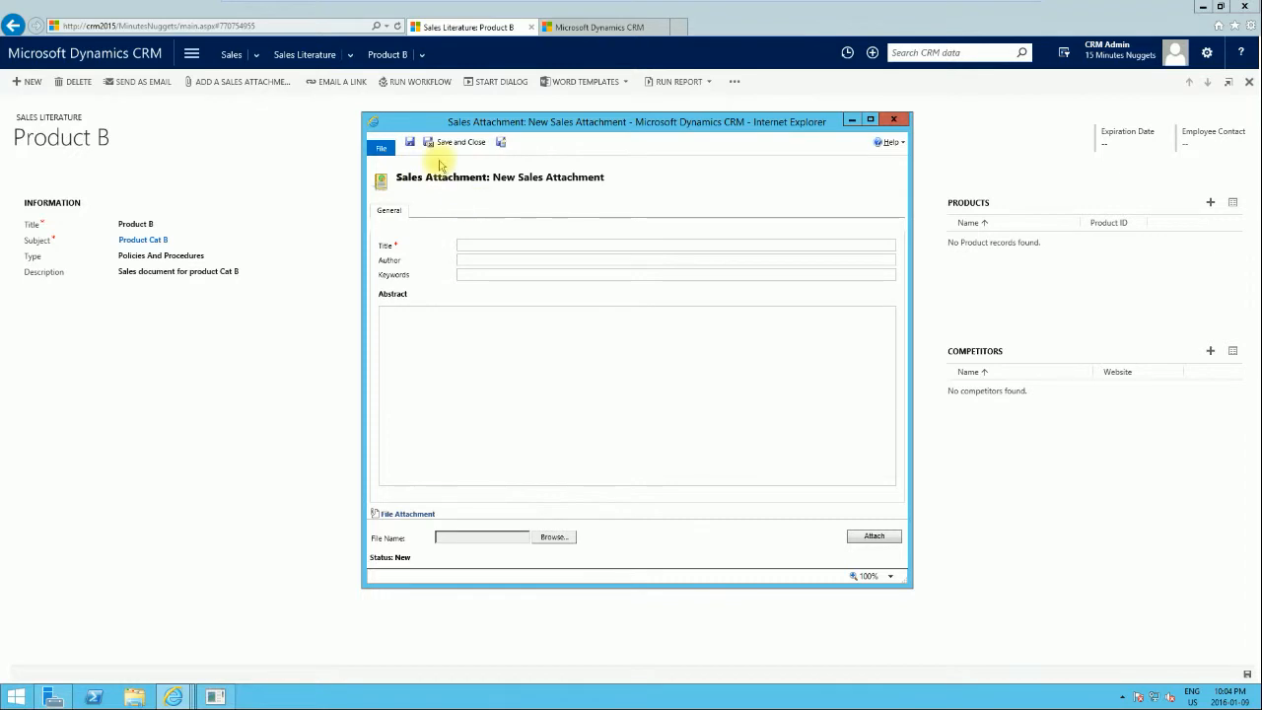
{"action": "left_click", "coordinate": [493, 245]}
{"action": "type", "text": "Product B sales doc"}
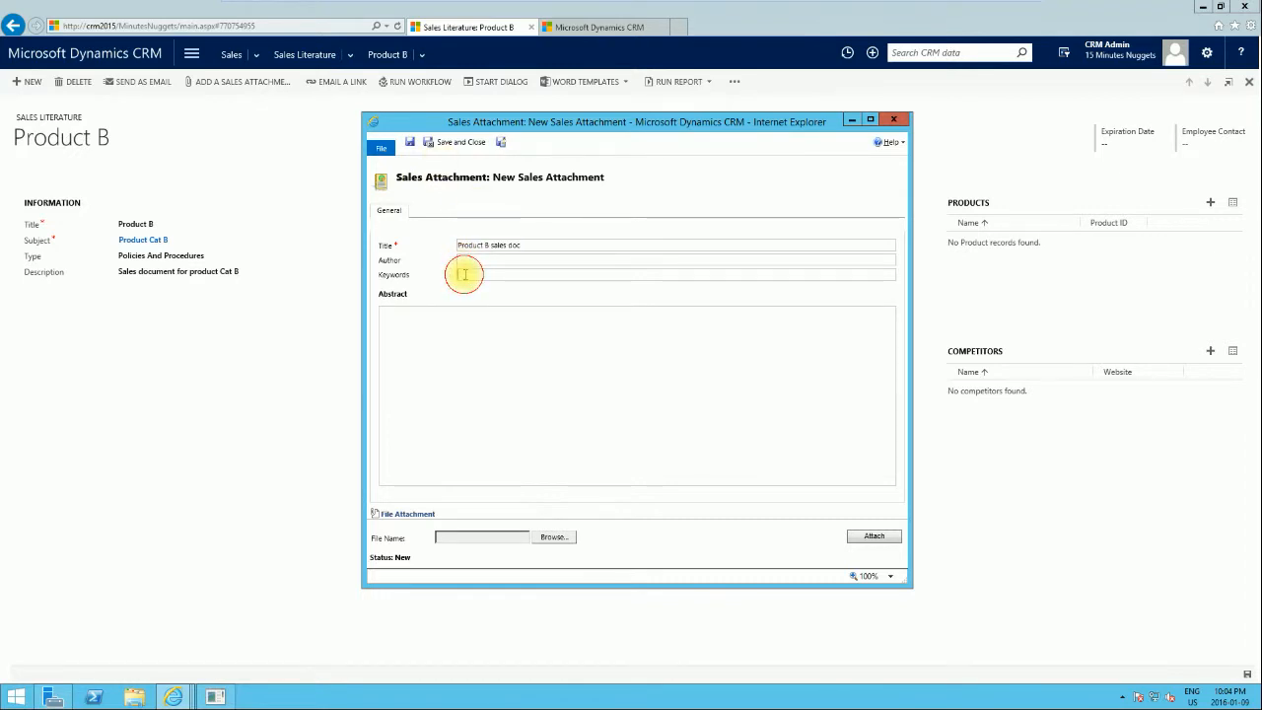
Attach the file 'Know your CRM 2016 - Manage Service Cases.pdf' to the sales attachment and save and close it.
{"action": "left_click", "coordinate": [462, 353]}
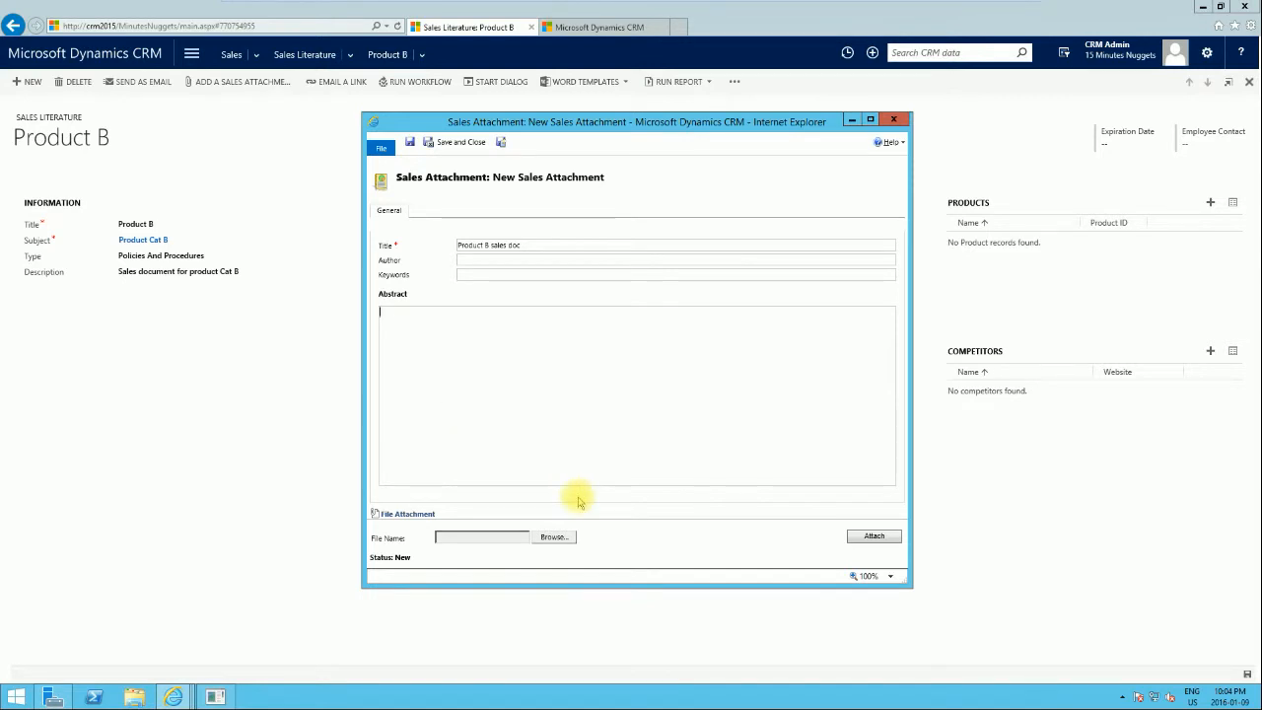
{"action": "left_click", "coordinate": [545, 537]}
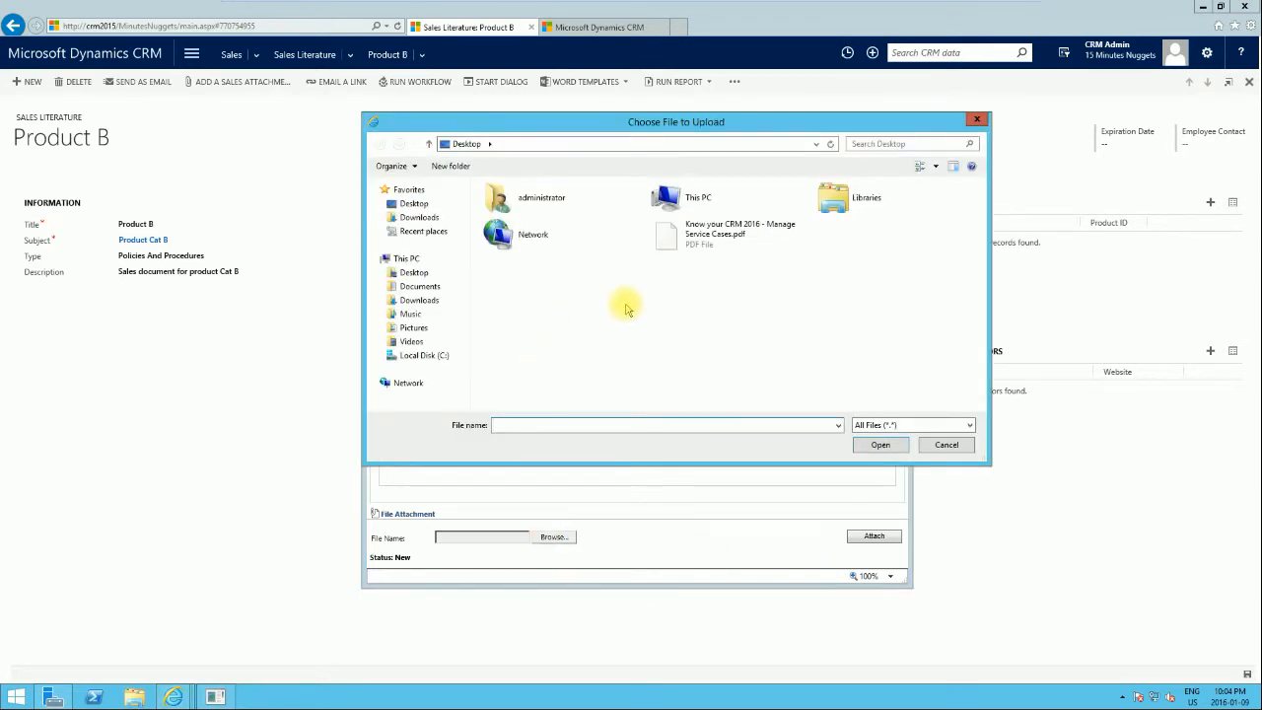
{"action": "double_click", "coordinate": [720, 236]}
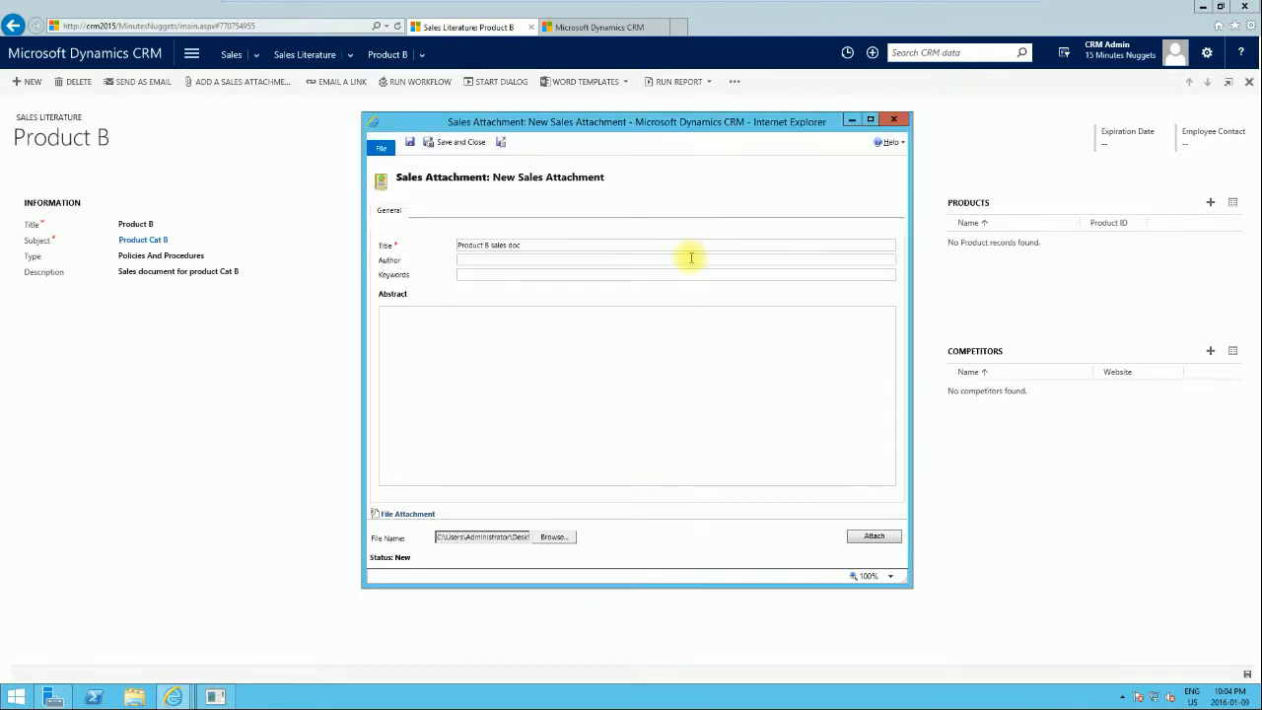
{"action": "left_click", "coordinate": [873, 538]}
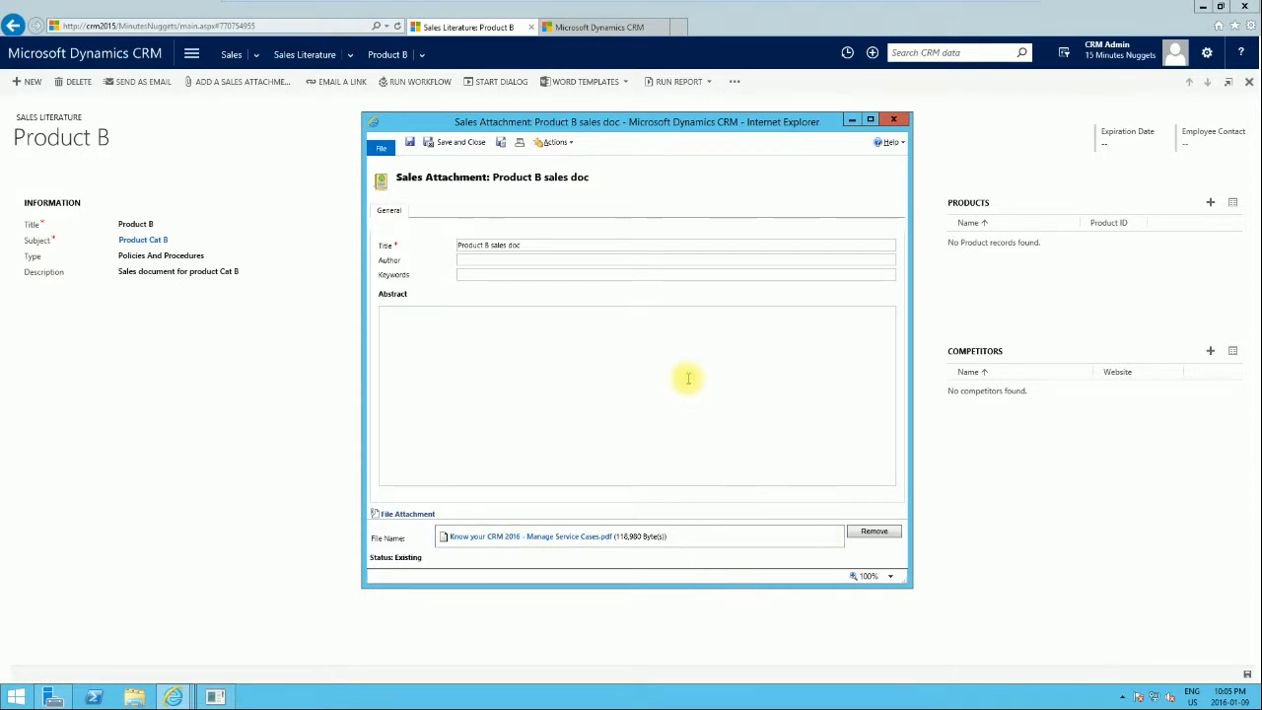
{"action": "left_click", "coordinate": [453, 142]}
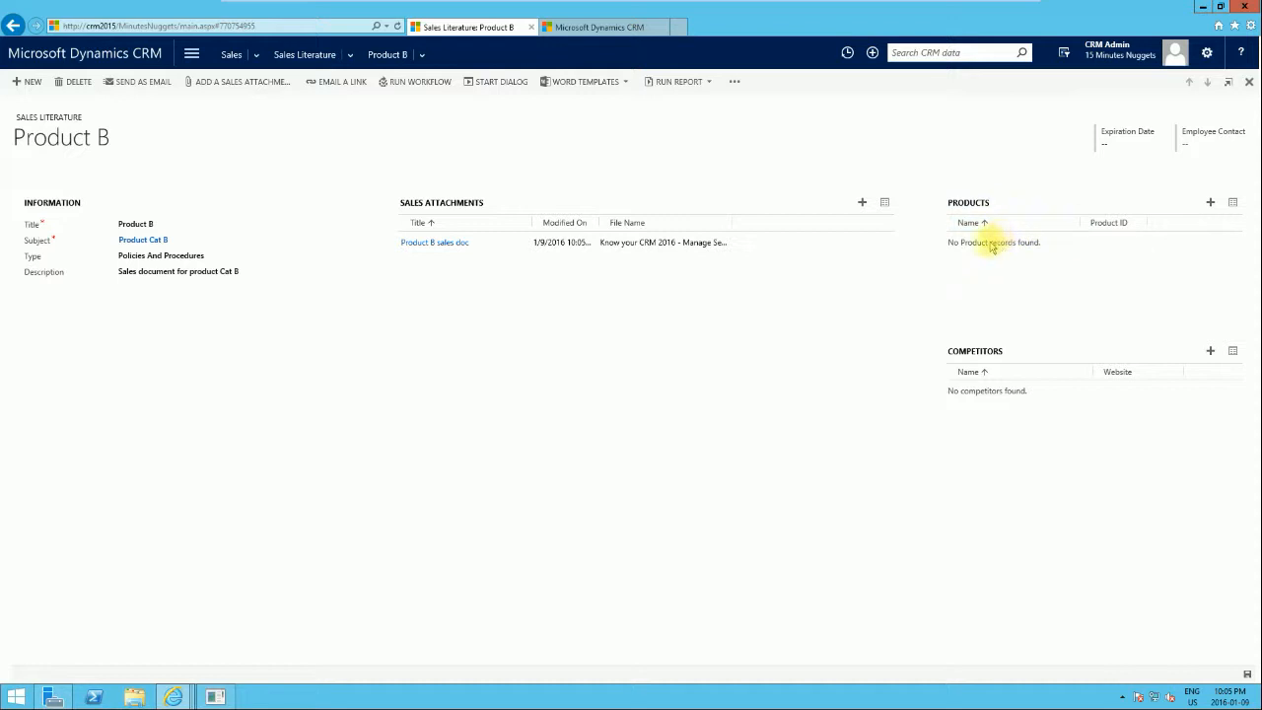
Start adding a product to the literature and open the full lookup of product records.
{"action": "left_click", "coordinate": [1211, 204]}
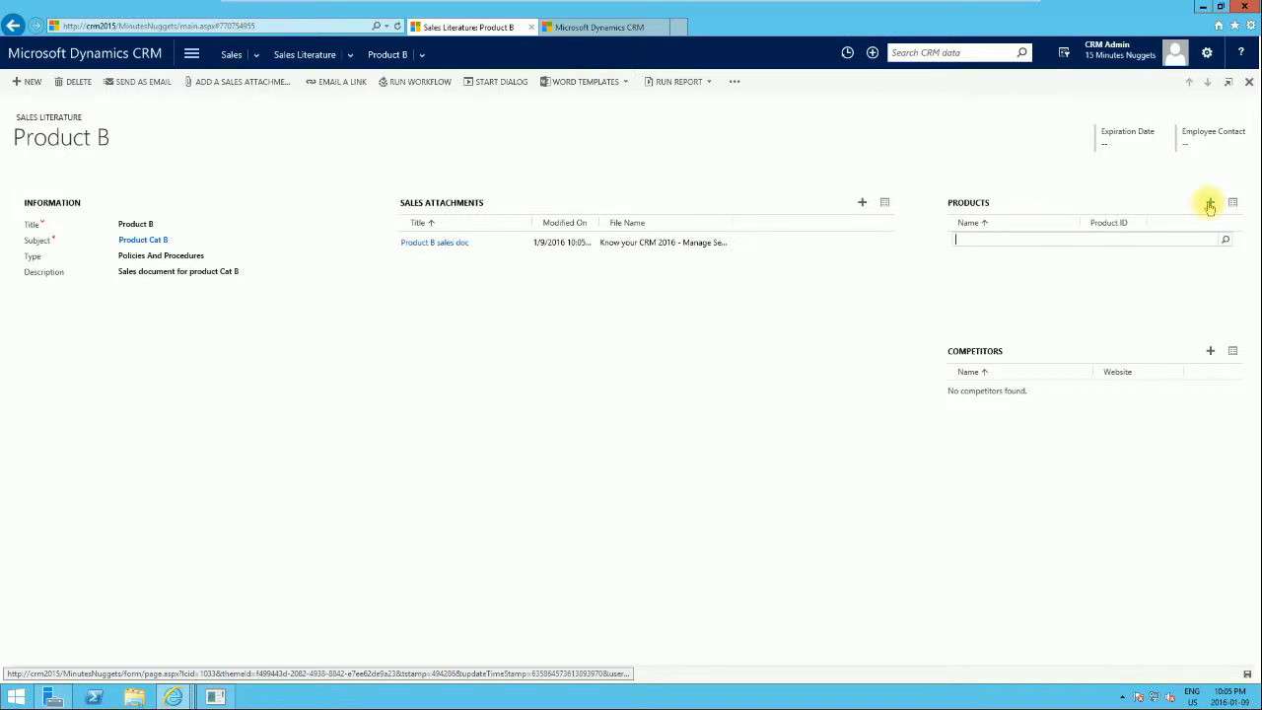
{"action": "left_click", "coordinate": [1225, 240]}
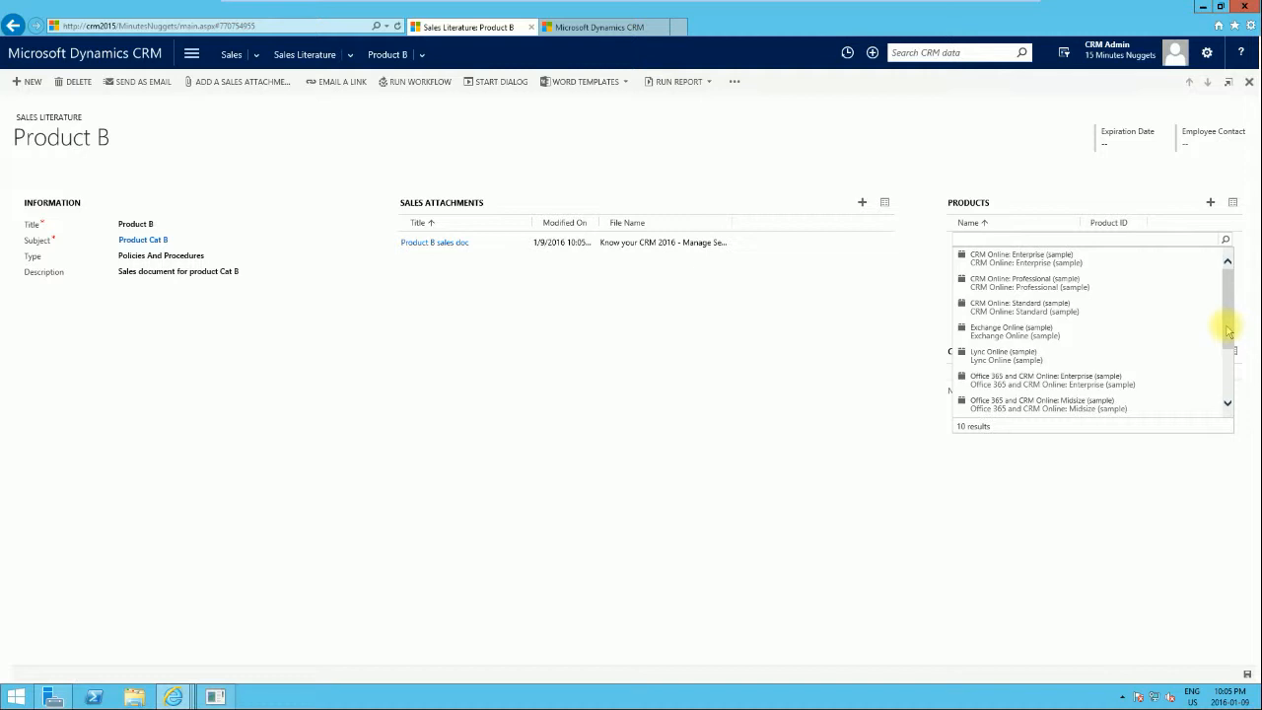
{"action": "left_click_drag", "start_coordinate": [1230, 333], "coordinate": [1229, 388]}
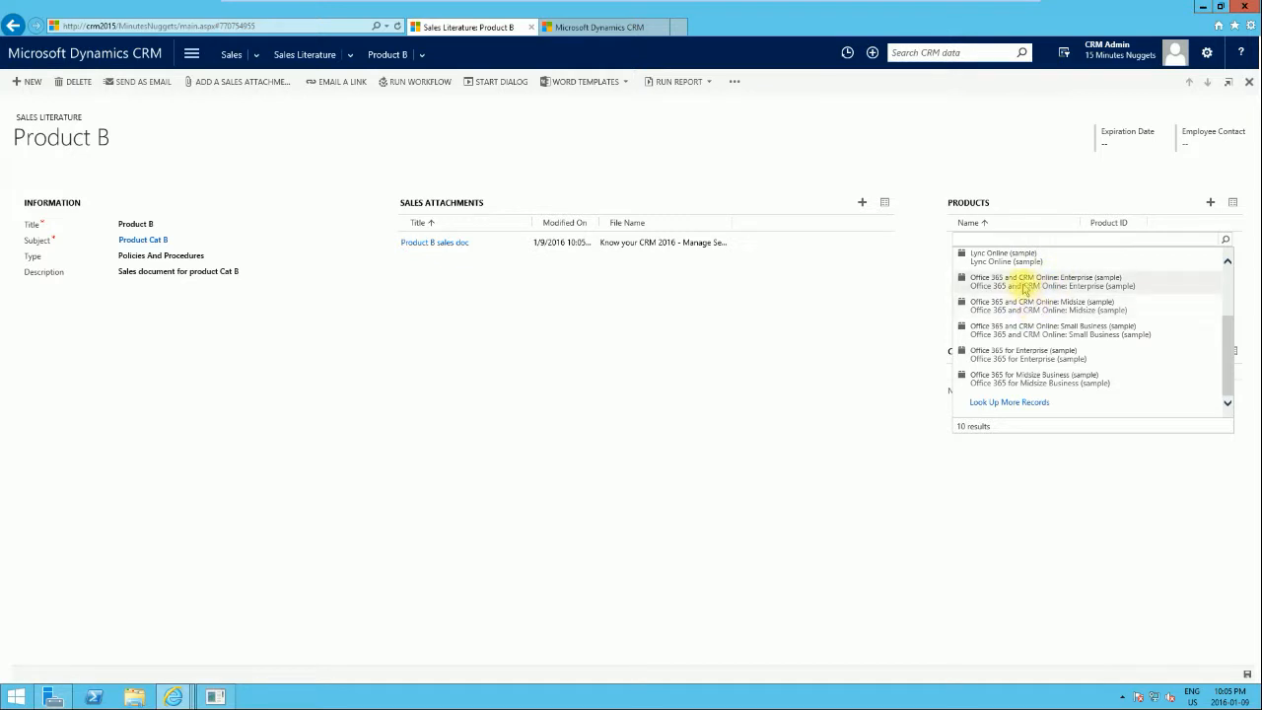
{"action": "left_click", "coordinate": [1006, 403]}
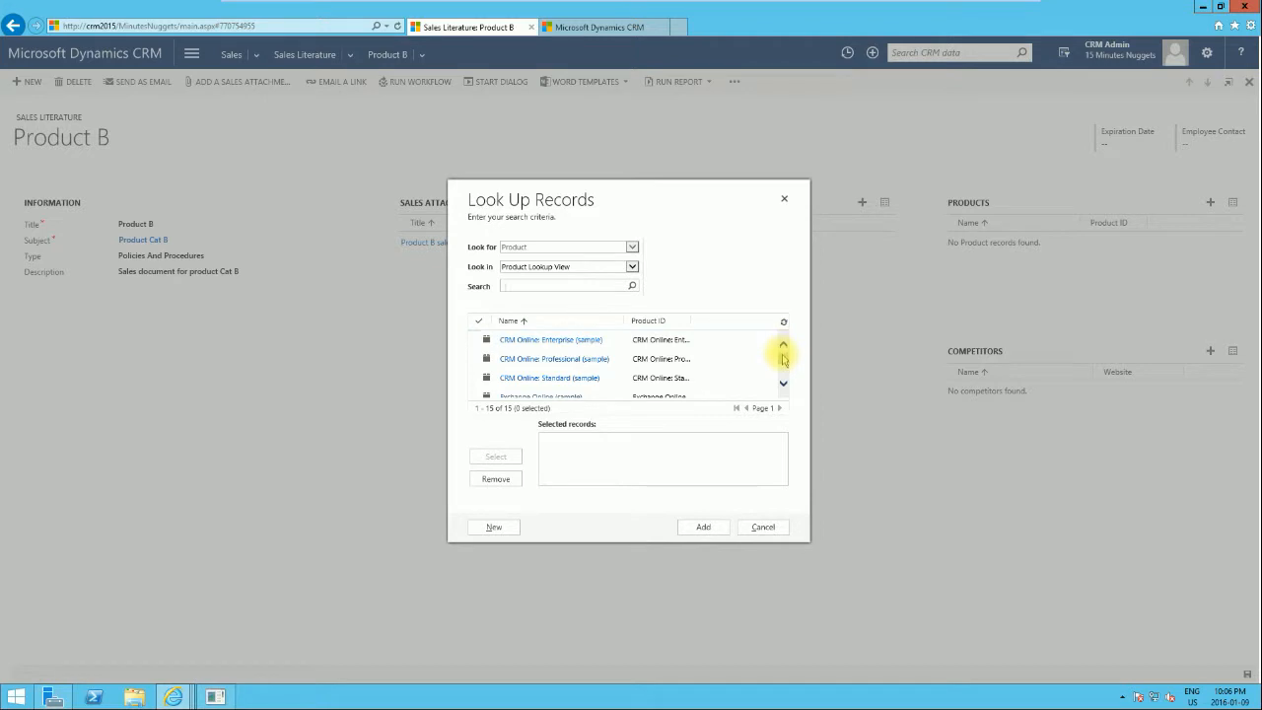
Select Lync Online (sample) in the lookup and add it to the literature's products.
{"action": "mouse_move", "coordinate": [783, 357]}
{"action": "left_mouse_down"}
{"action": "mouse_move", "coordinate": [785, 382]}
{"action": "mouse_move", "coordinate": [781, 352]}
{"action": "left_mouse_up"}
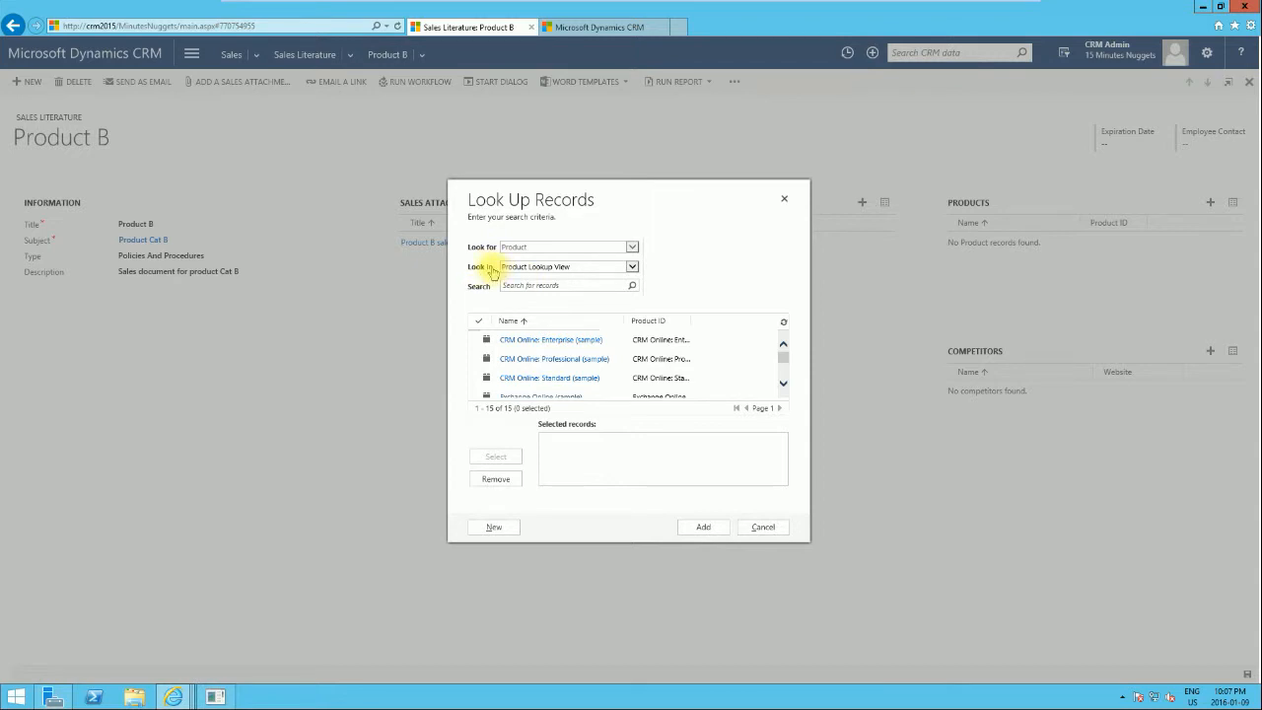
{"action": "left_click", "coordinate": [632, 268]}
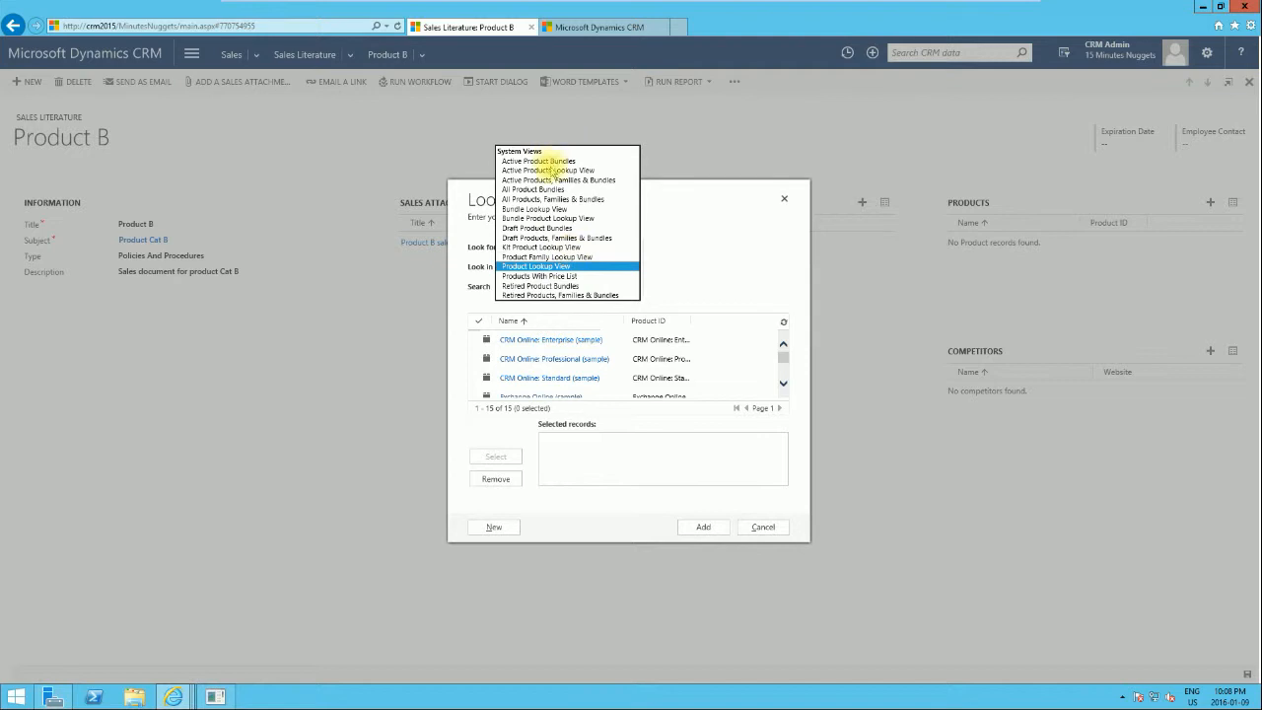
{"action": "left_click", "coordinate": [695, 268]}
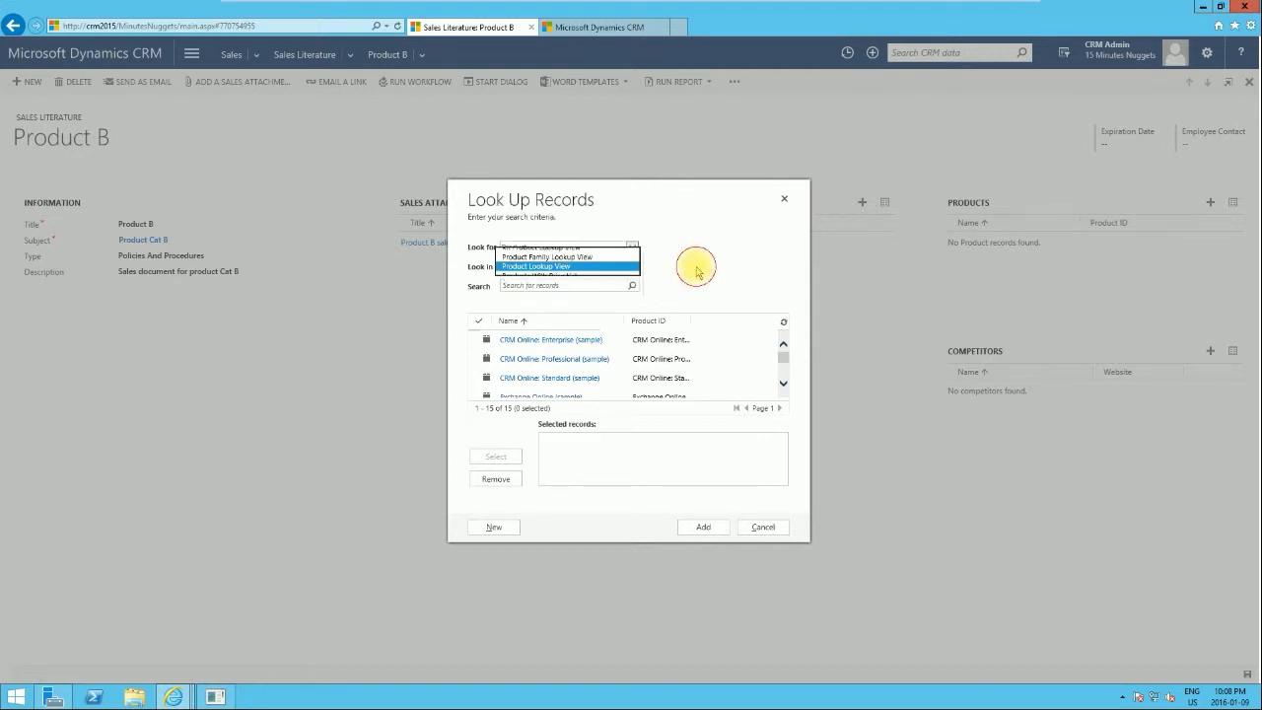
{"action": "scroll", "coordinate": [780, 353], "scroll_direction": "down", "scroll_amount": 2}
{"action": "left_click", "coordinate": [783, 347]}
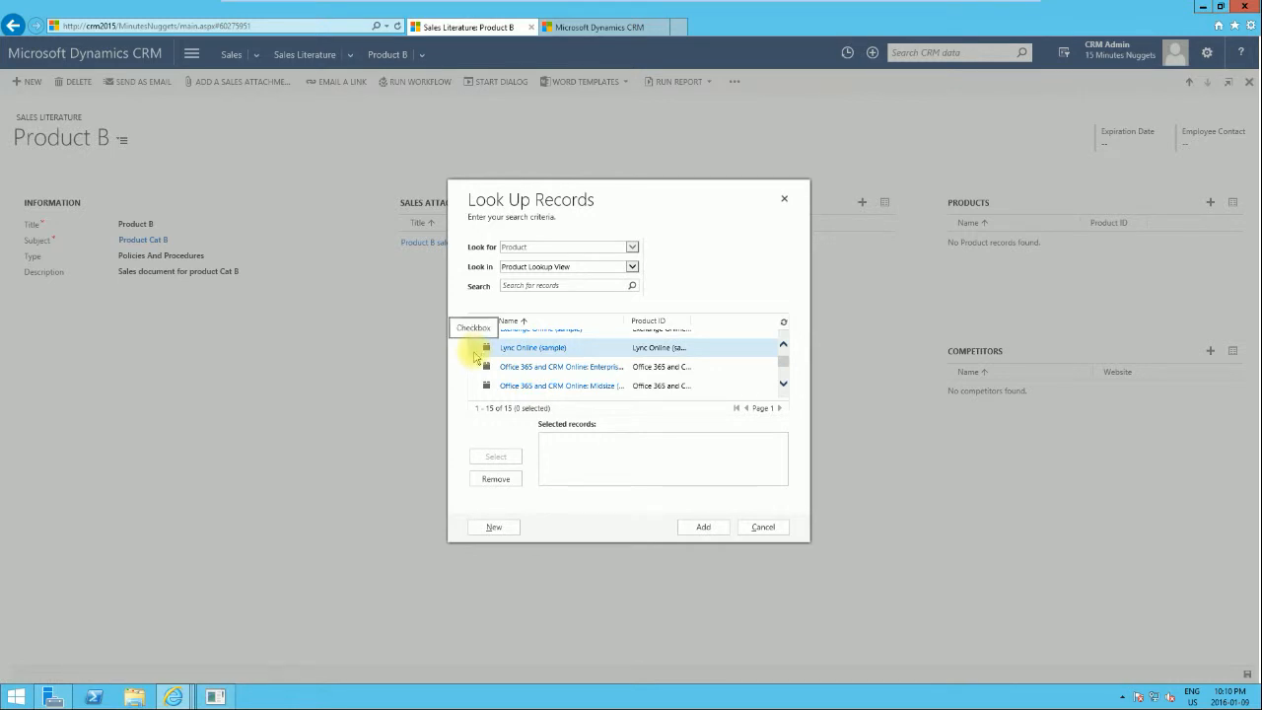
{"action": "left_click", "coordinate": [478, 351]}
{"action": "left_click", "coordinate": [495, 456]}
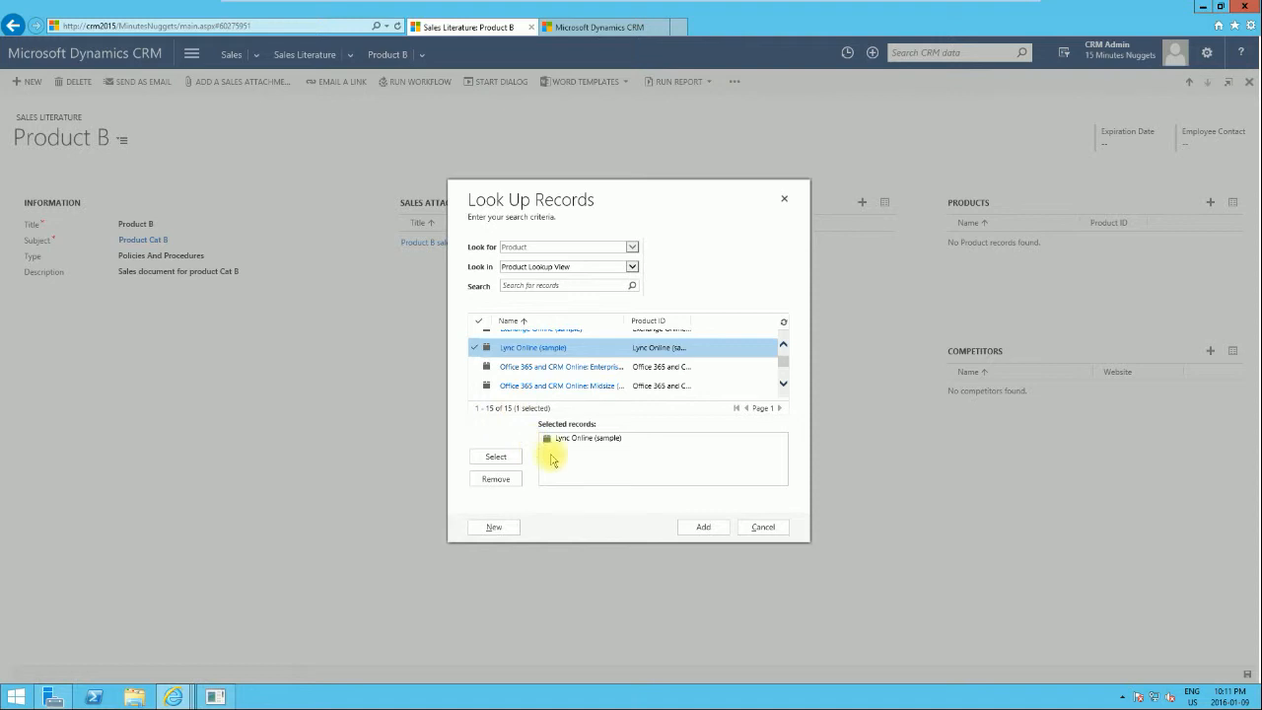
{"action": "left_click", "coordinate": [703, 529]}
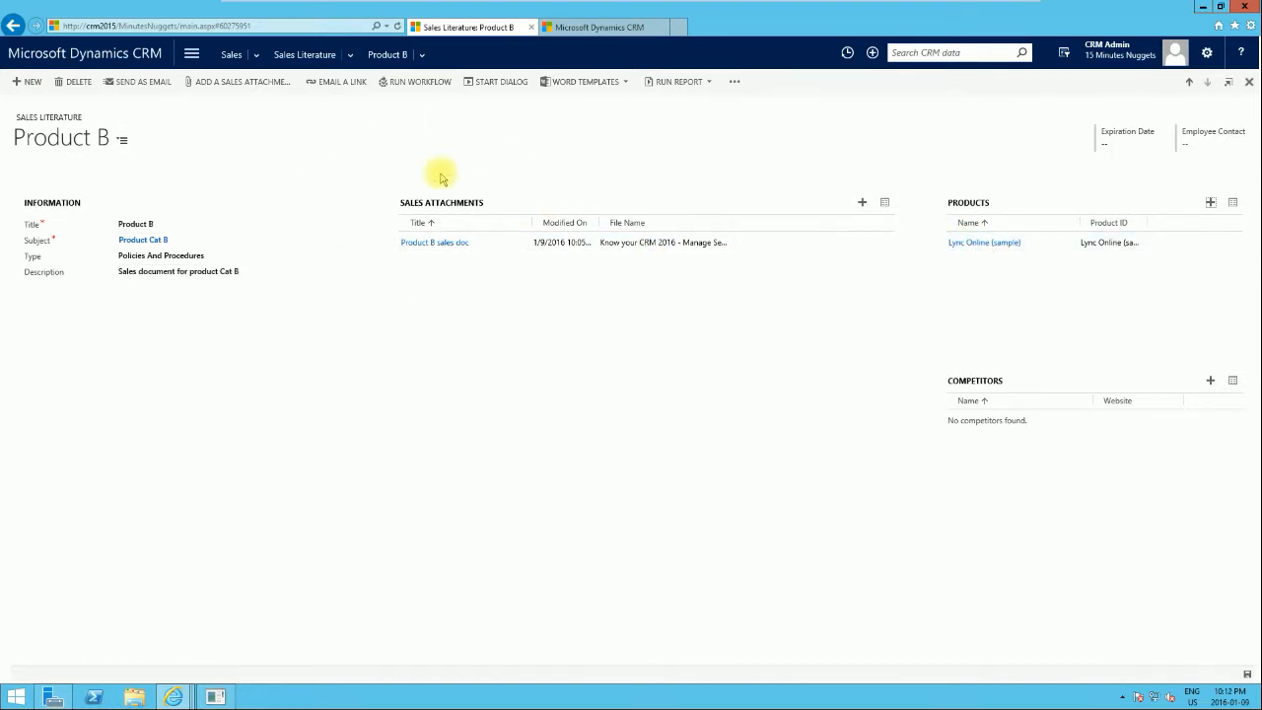
Open the Lync Online (sample) product record from the Sales area's product list.
{"action": "left_click", "coordinate": [192, 54]}
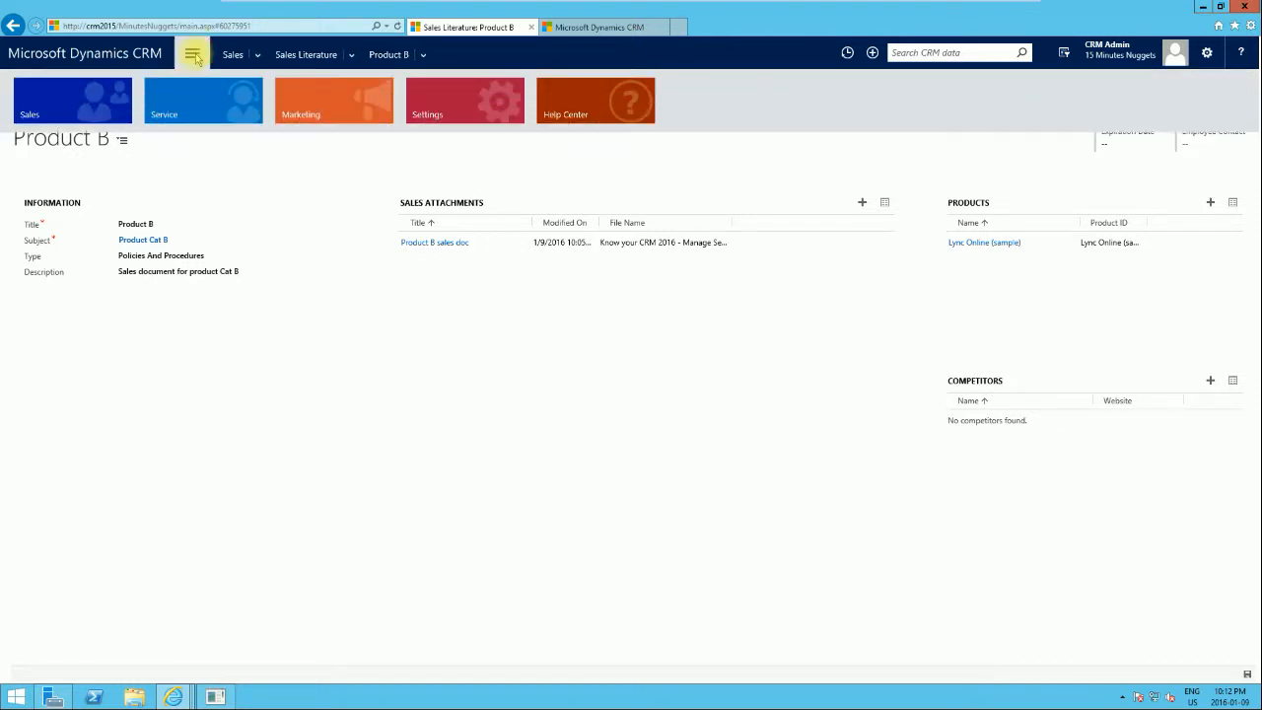
{"action": "left_click", "coordinate": [69, 109]}
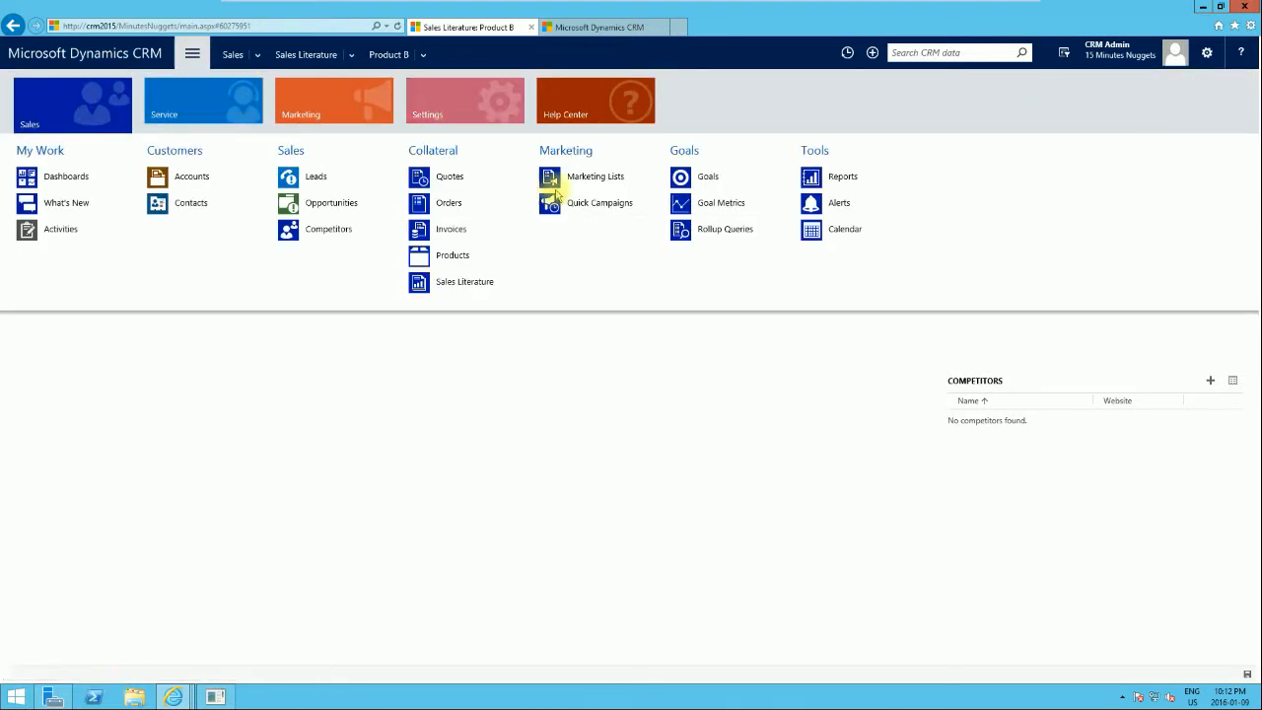
{"action": "left_click", "coordinate": [467, 259]}
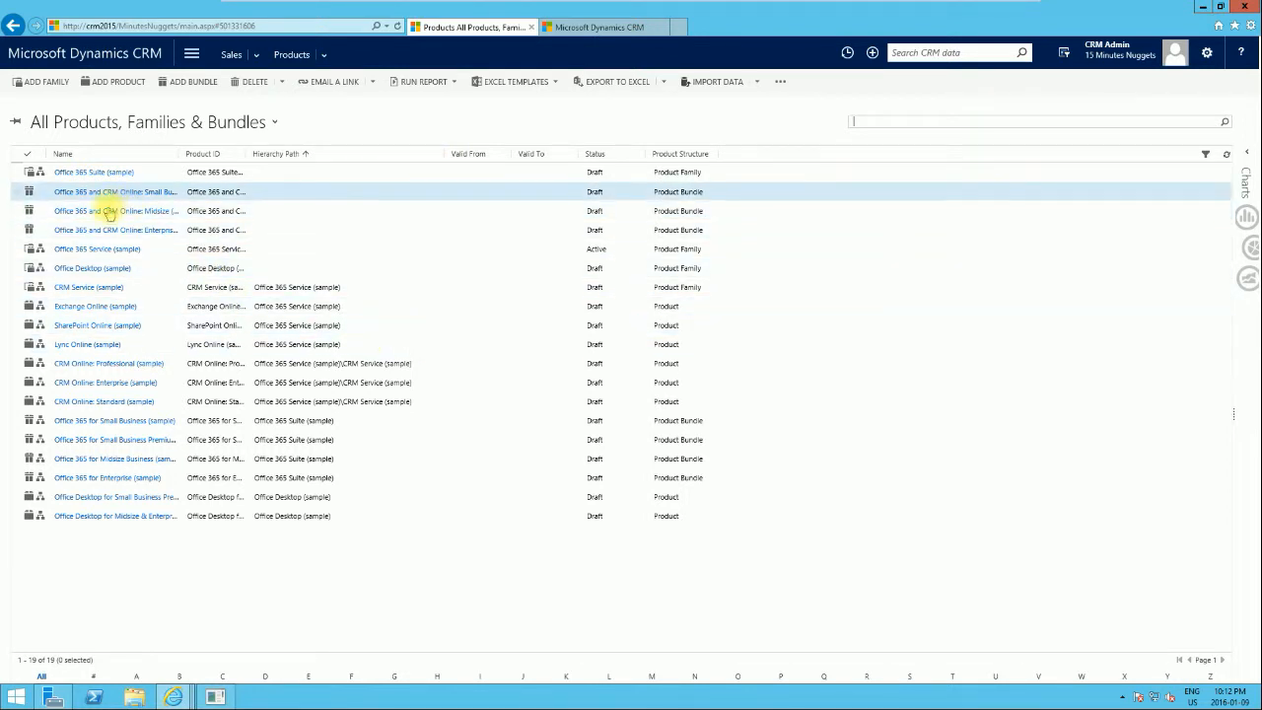
{"action": "left_click", "coordinate": [88, 345]}
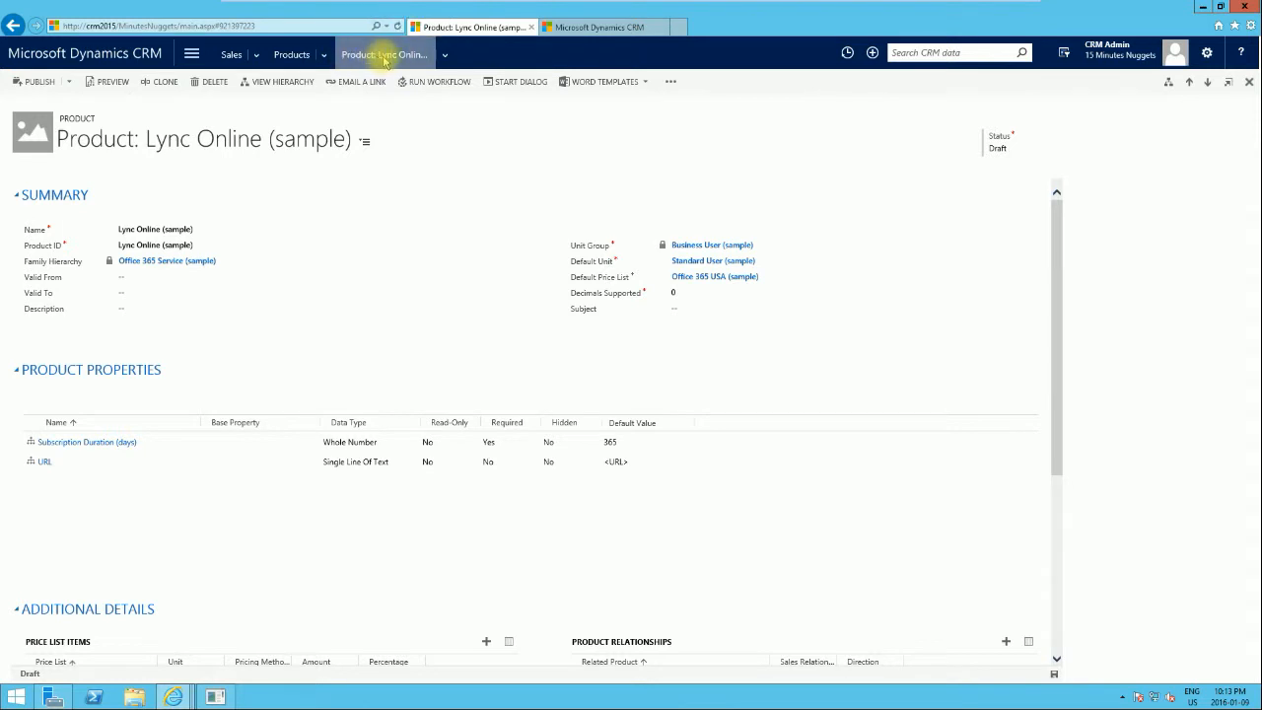
View the sales literature related to the Lync Online (sample) product and open the Product B literature.
{"action": "left_click", "coordinate": [446, 56]}
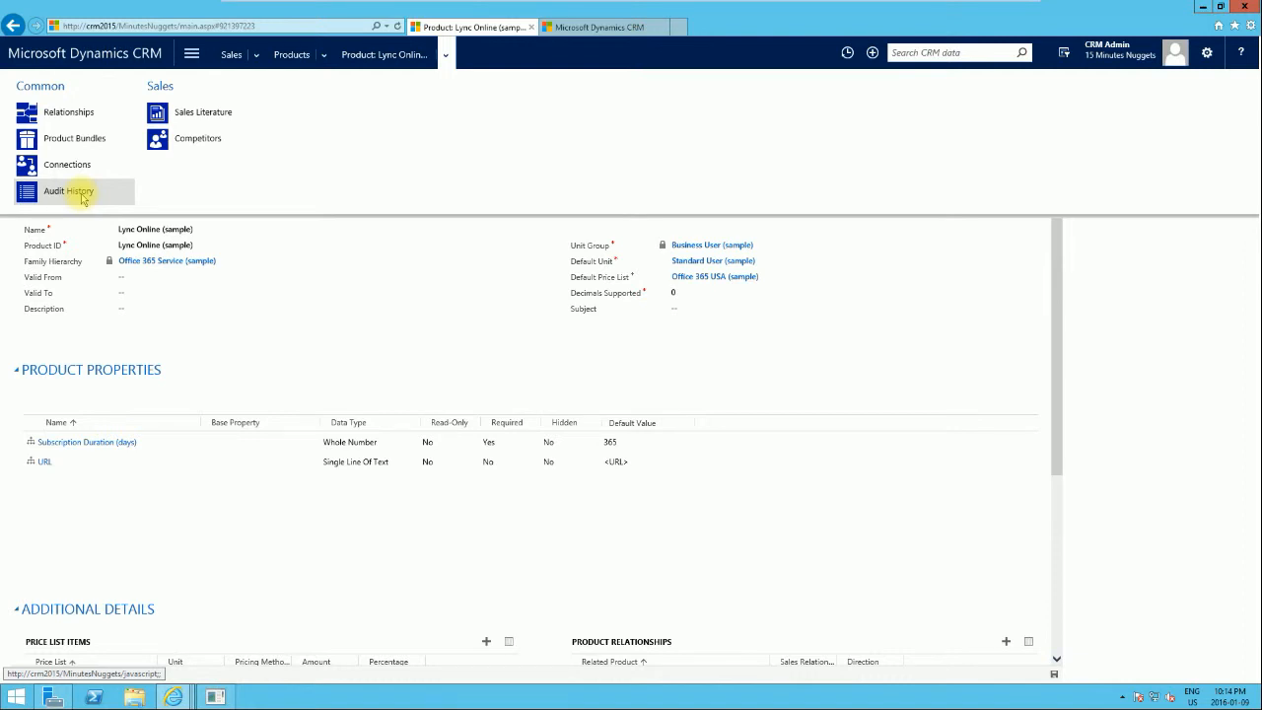
{"action": "left_click", "coordinate": [221, 114]}
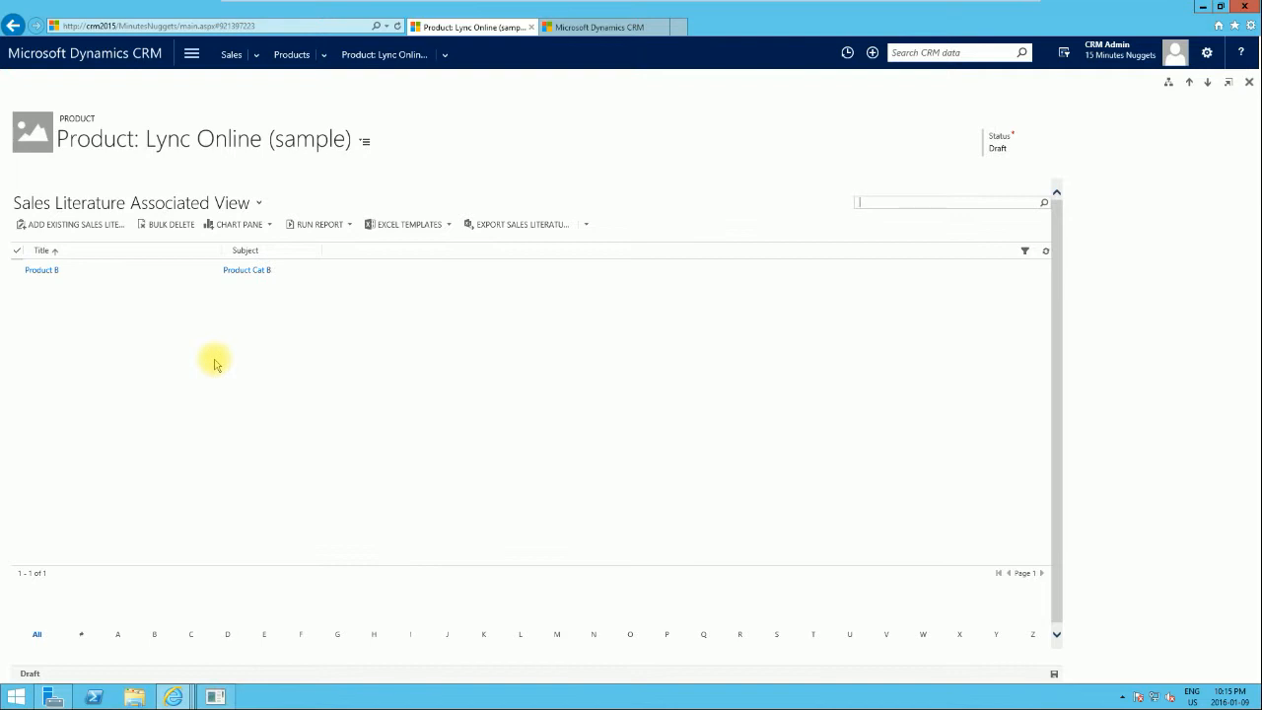
{"action": "left_click", "coordinate": [42, 274]}
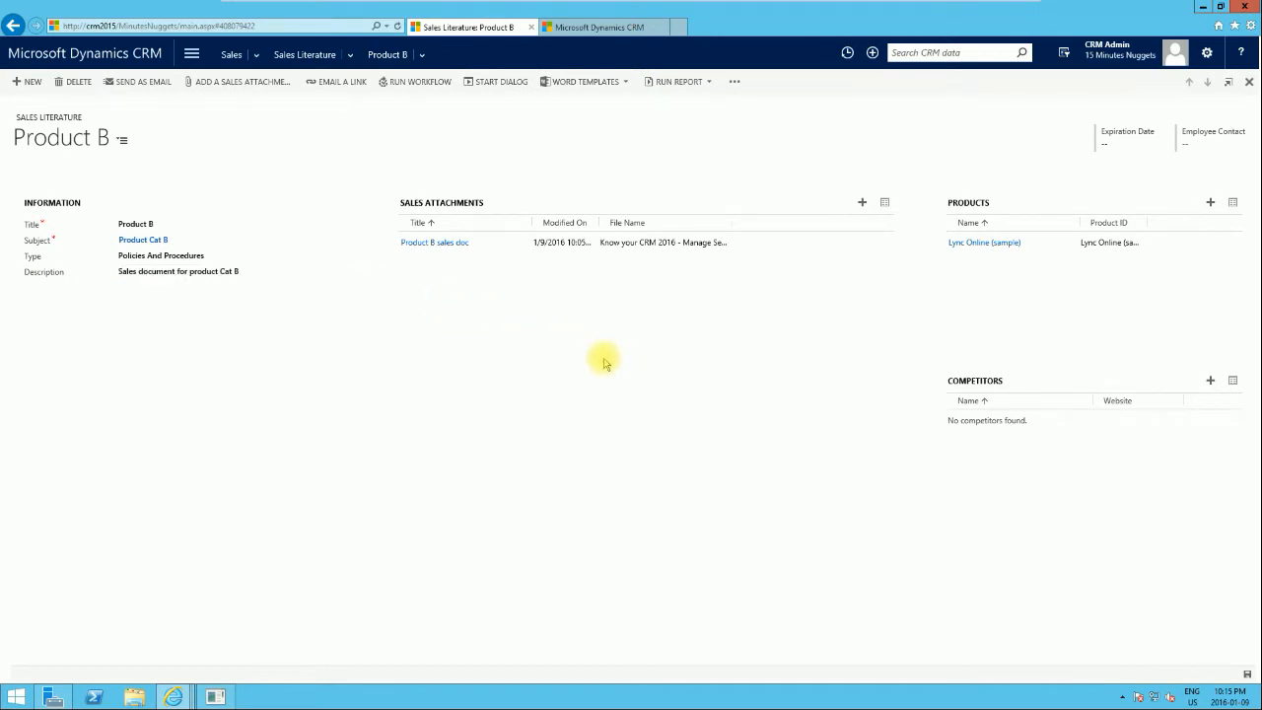
Open the Product B sales doc attachment to view its attached file, and close it.
{"action": "left_click", "coordinate": [450, 243]}
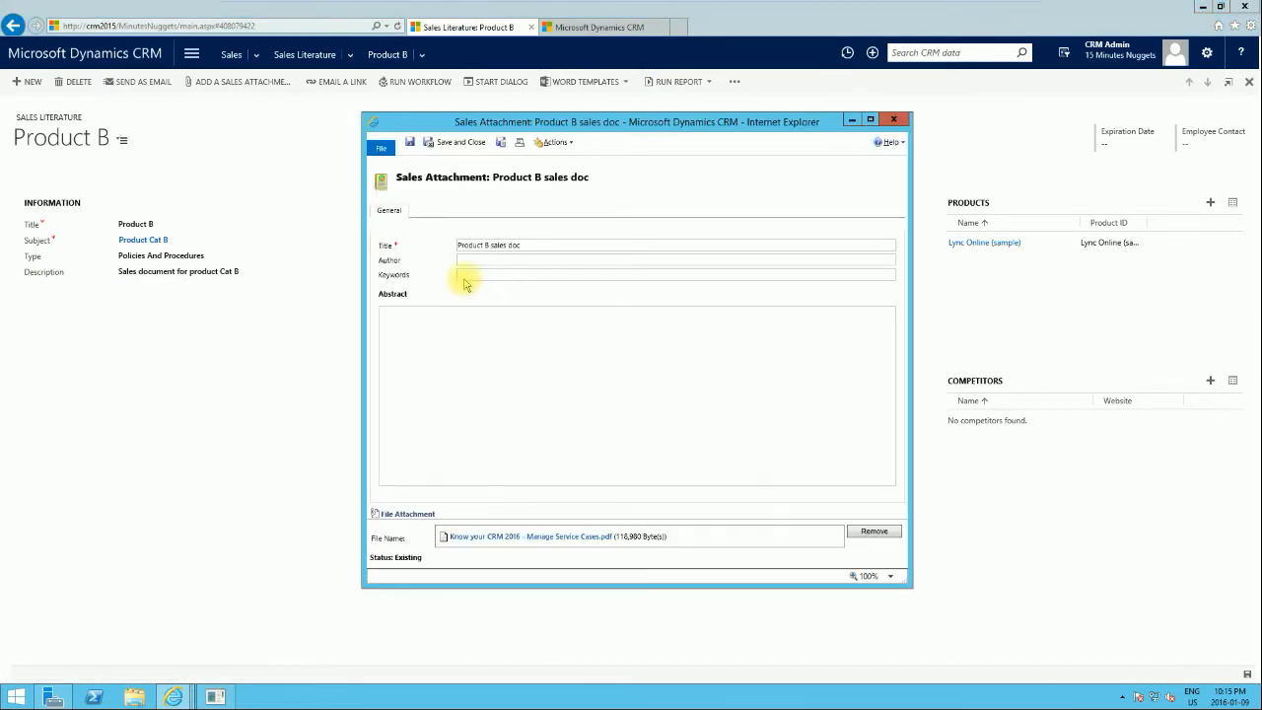
{"action": "left_click", "coordinate": [476, 537]}
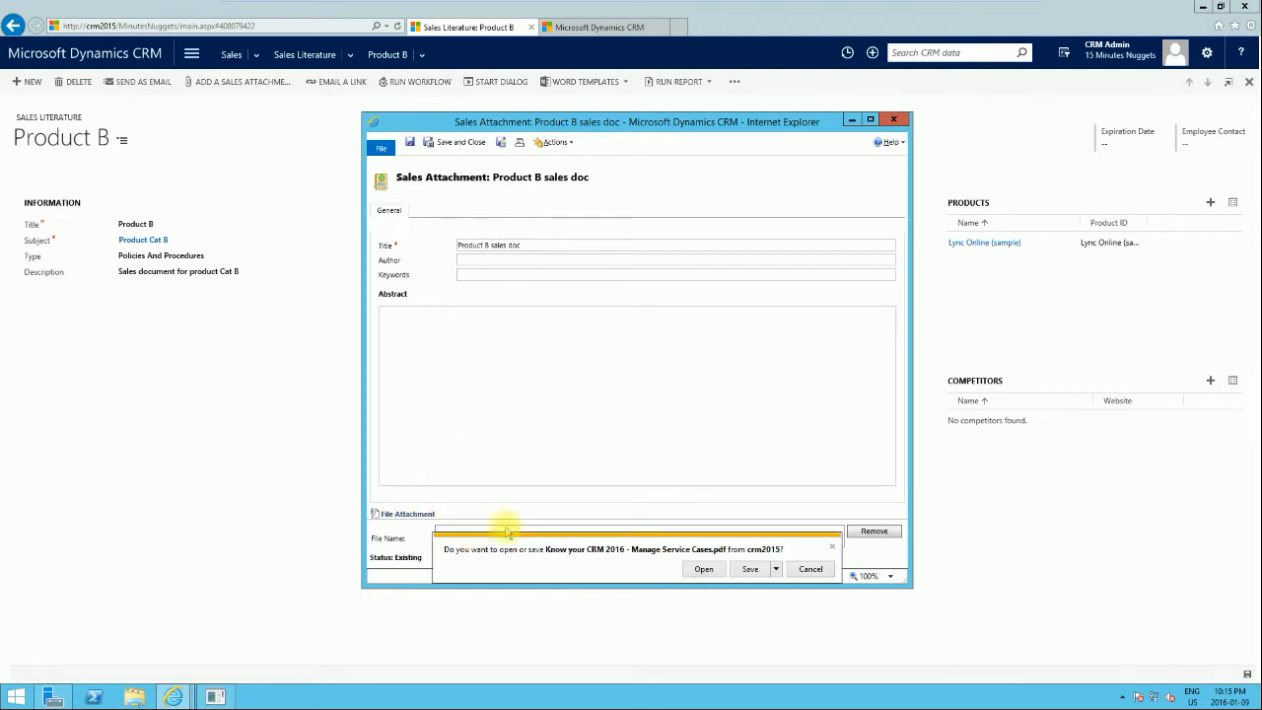
{"action": "left_click", "coordinate": [892, 120]}
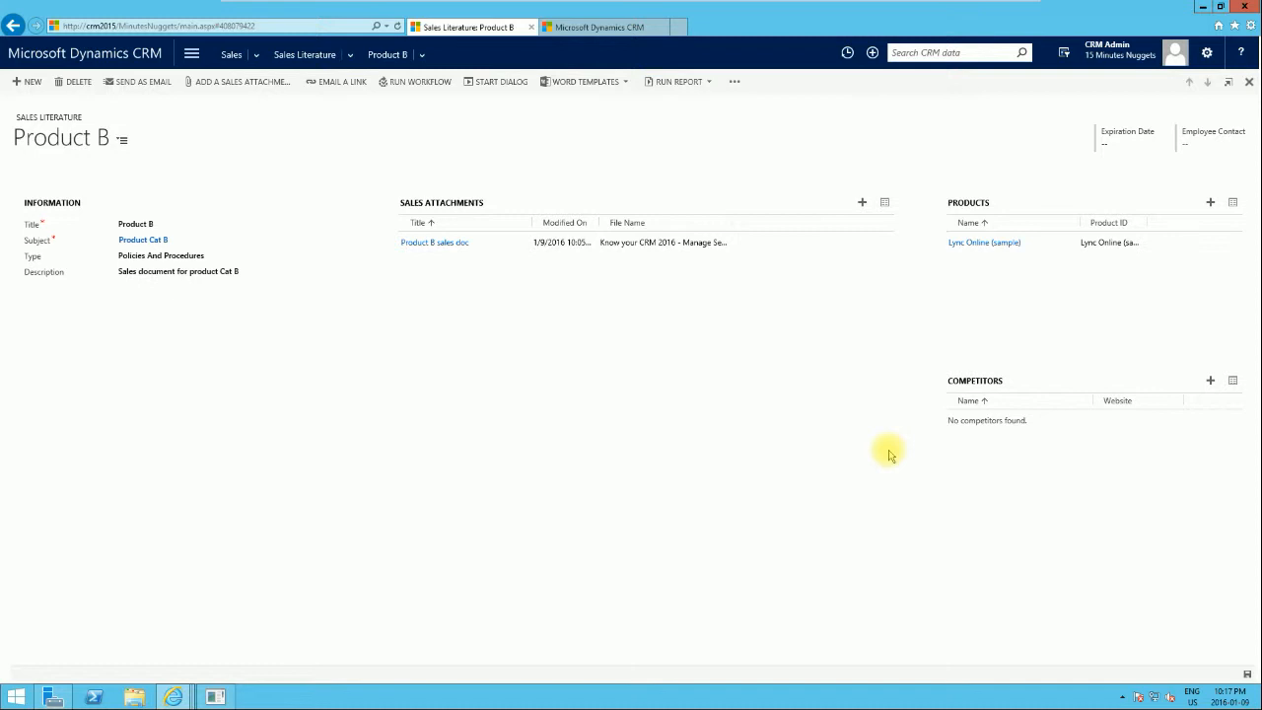
Start adding a competitor to the literature and create a new competitor from the full records lookup.
{"action": "left_click", "coordinate": [1211, 382]}
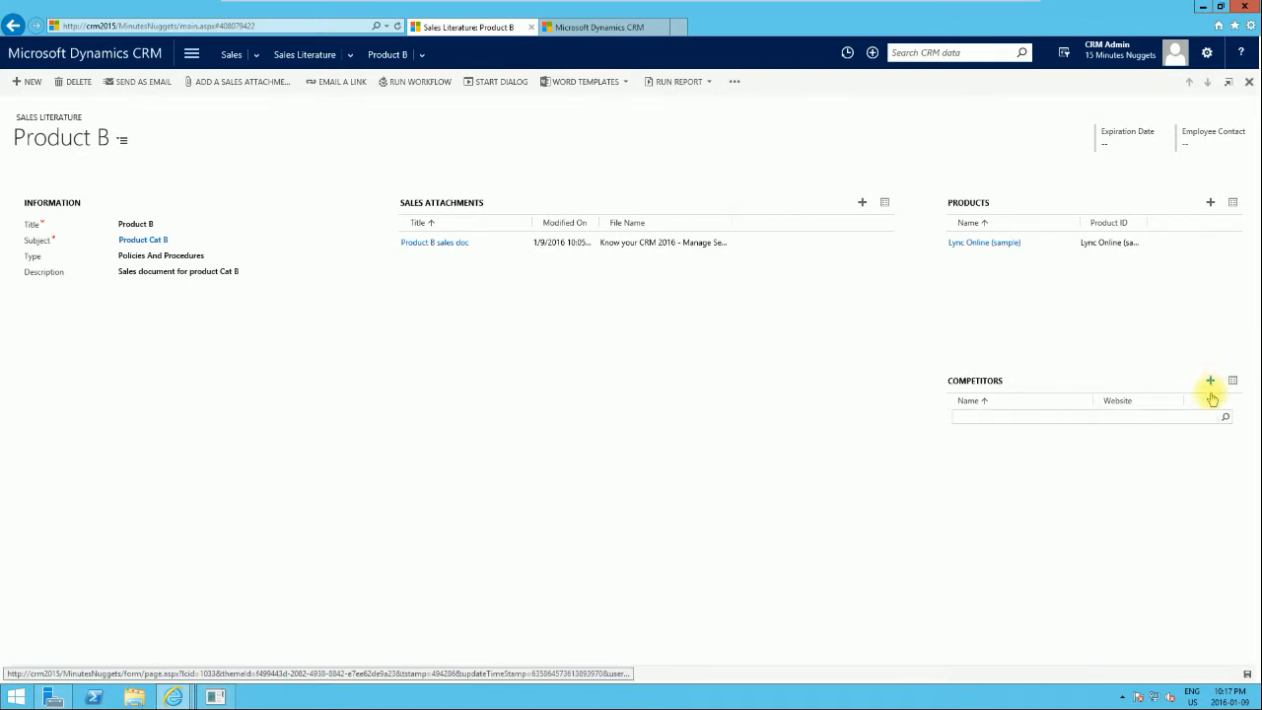
{"action": "left_click", "coordinate": [1225, 420]}
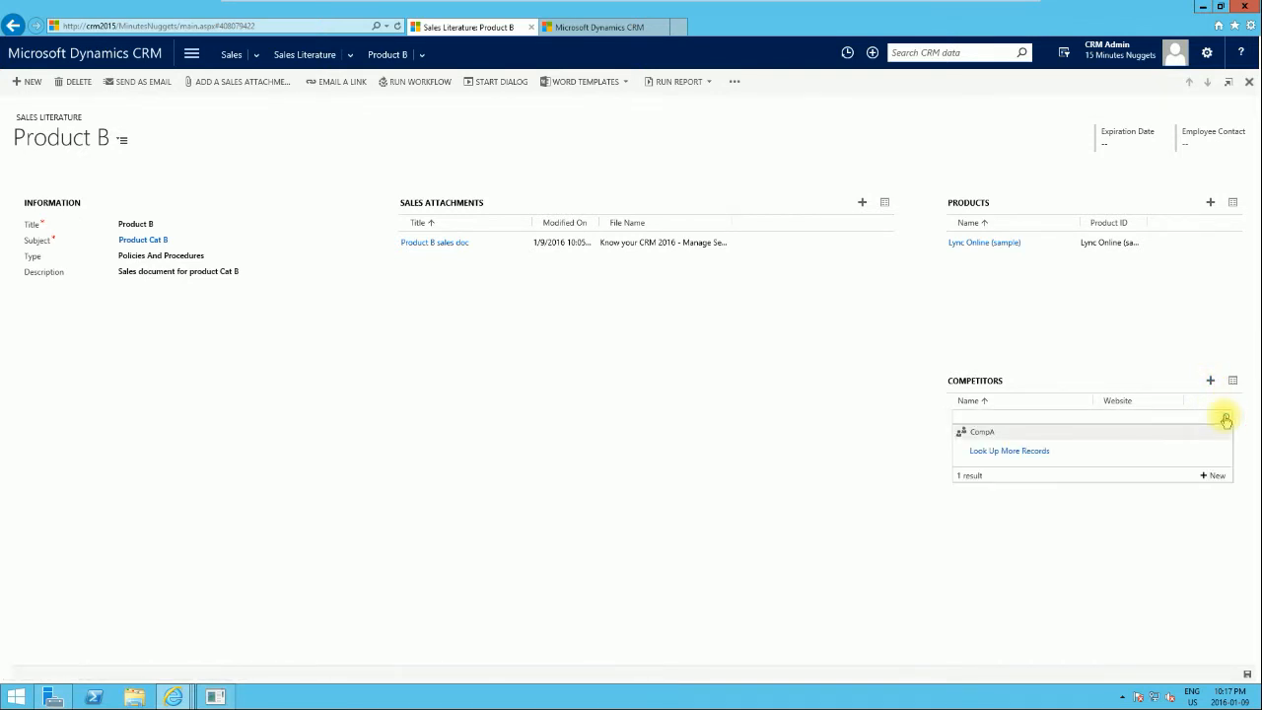
{"action": "left_click", "coordinate": [1004, 452]}
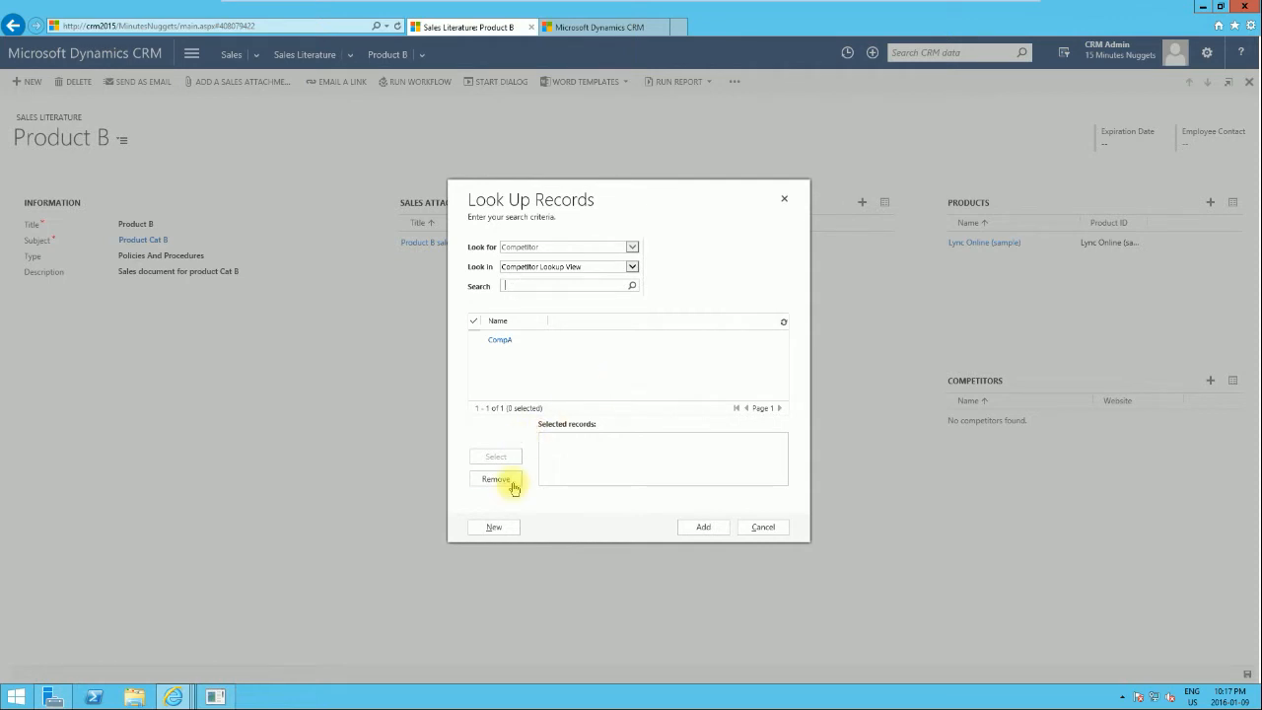
{"action": "left_click", "coordinate": [494, 530]}
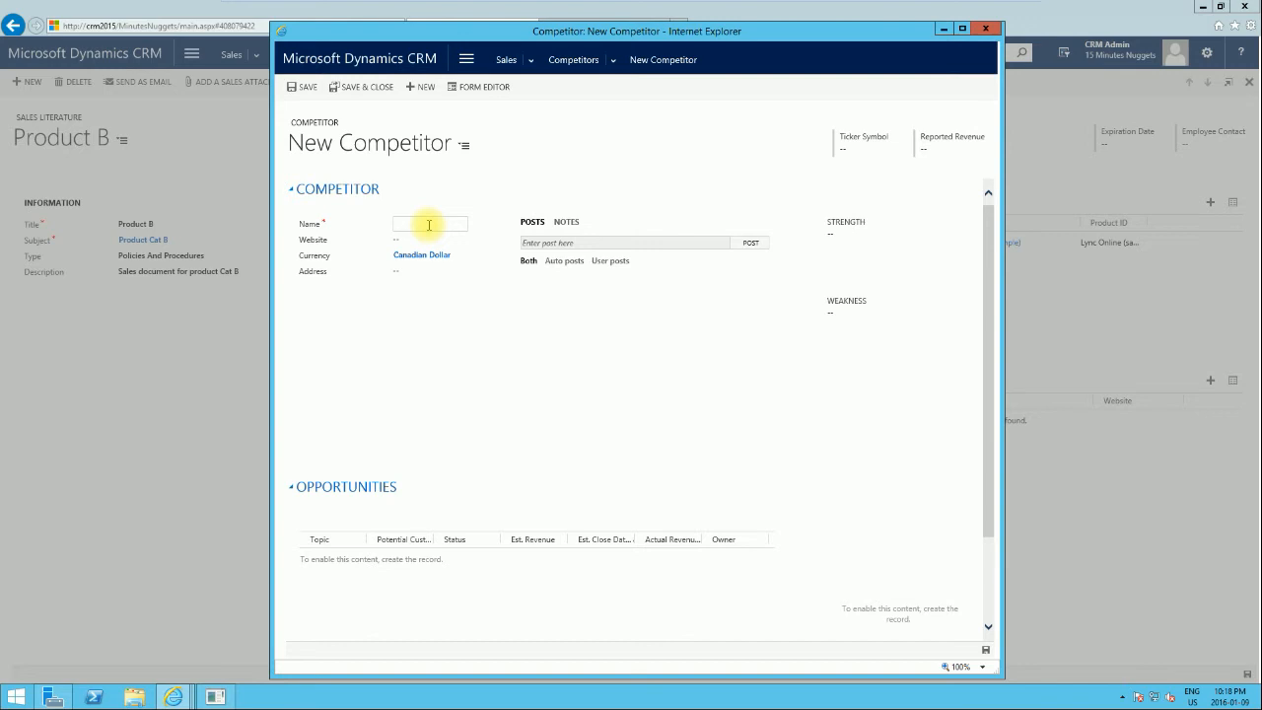
Name the new competitor 'AT & companies' and save the record.
{"action": "type", "text": "AT & companies"}
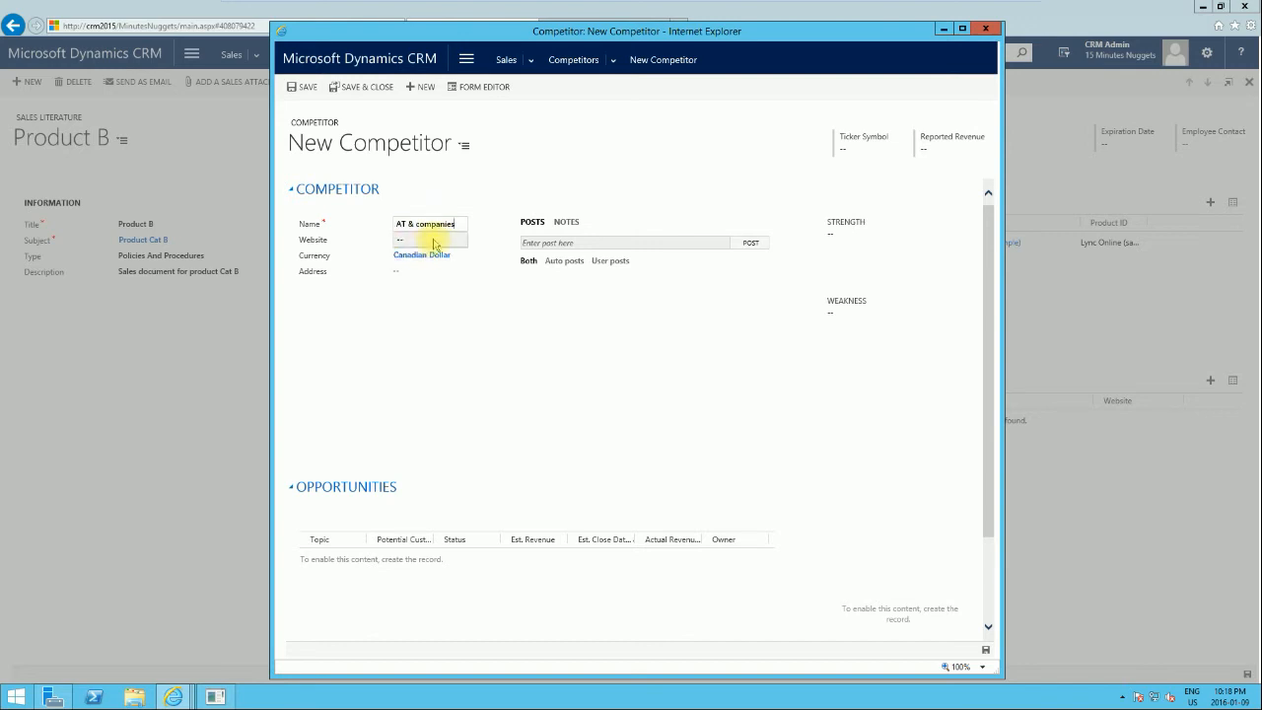
{"action": "left_click", "coordinate": [426, 240]}
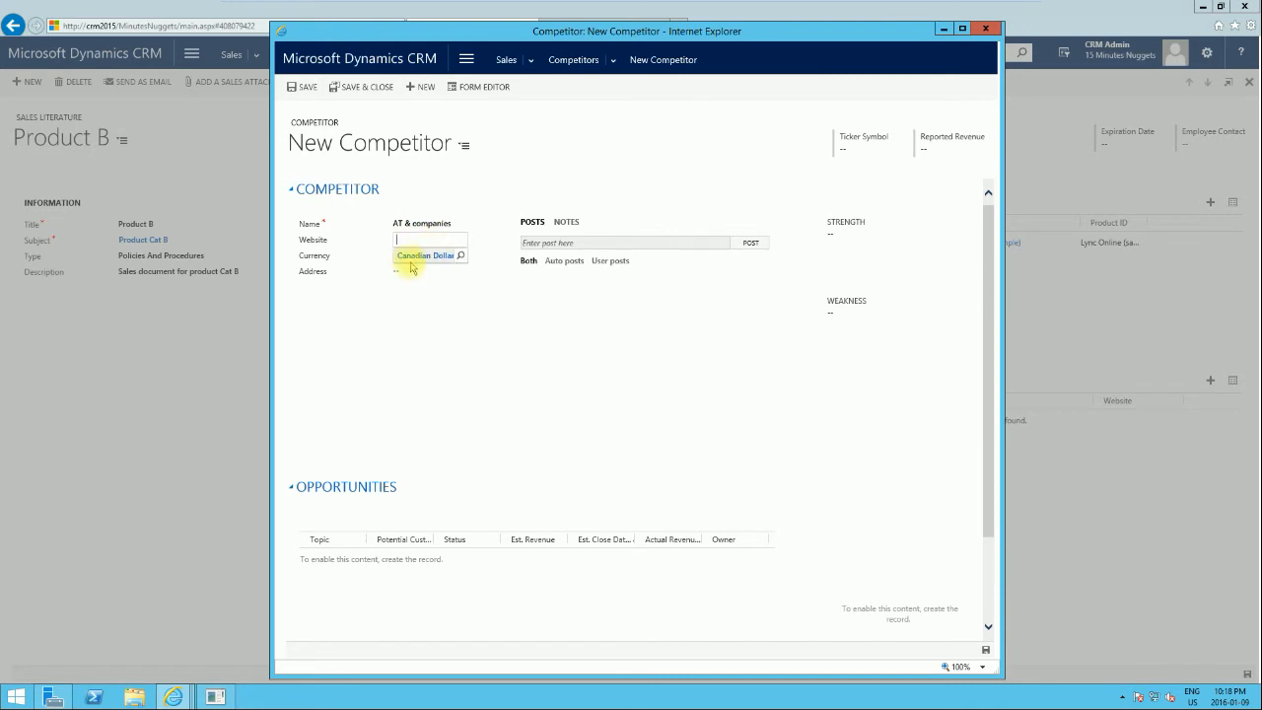
{"action": "key", "text": "ctrl+s"}
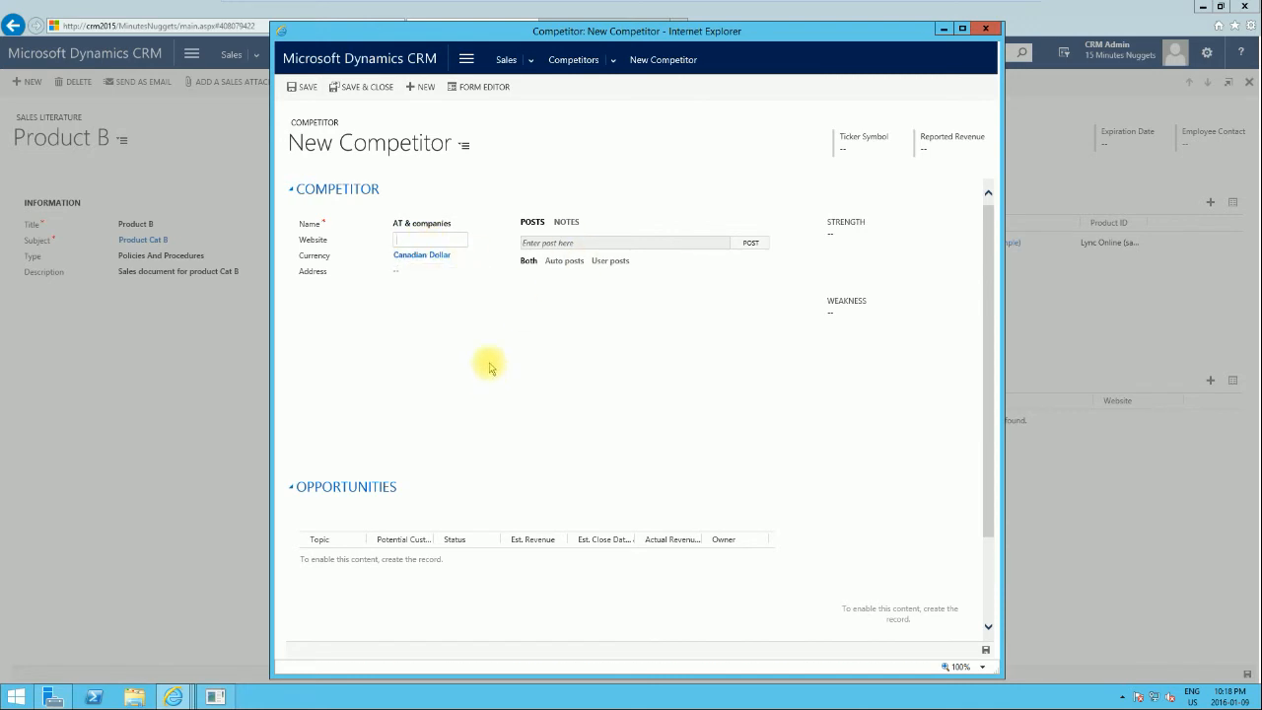
Add the AT & companies competitor to the Product B literature's competitors.
{"action": "left_click", "coordinate": [859, 235]}
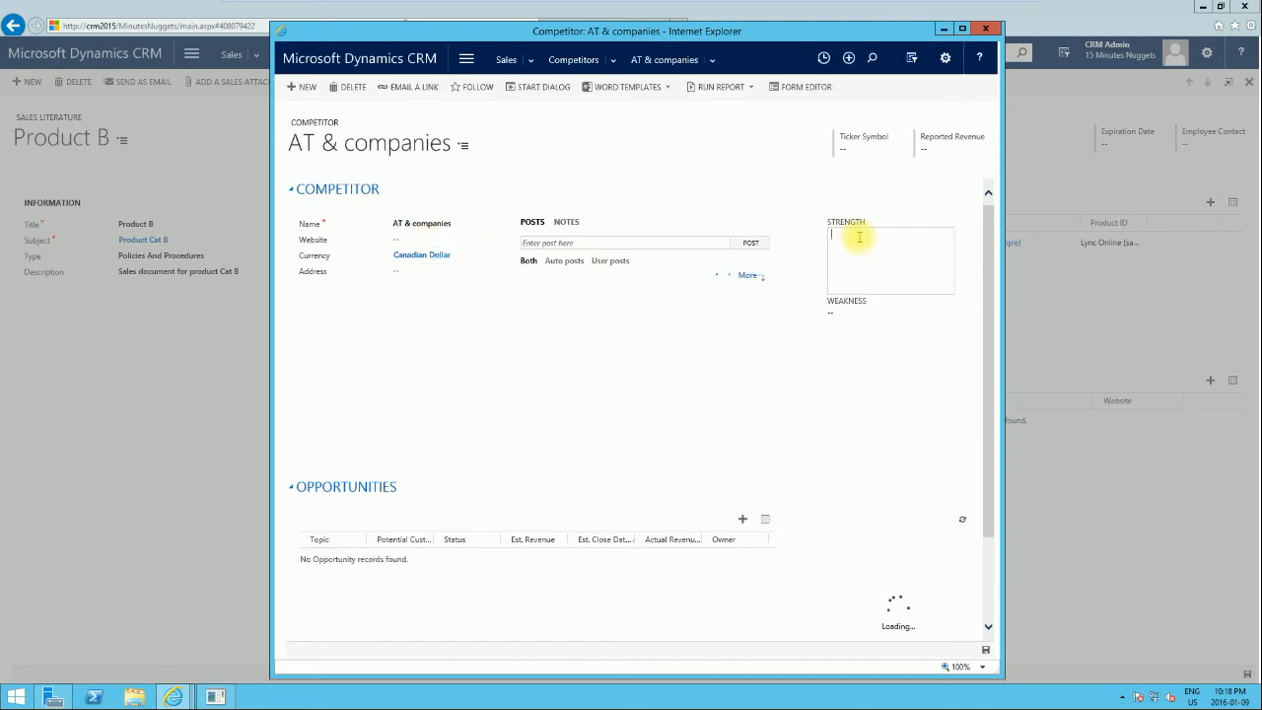
{"action": "left_click", "coordinate": [862, 331]}
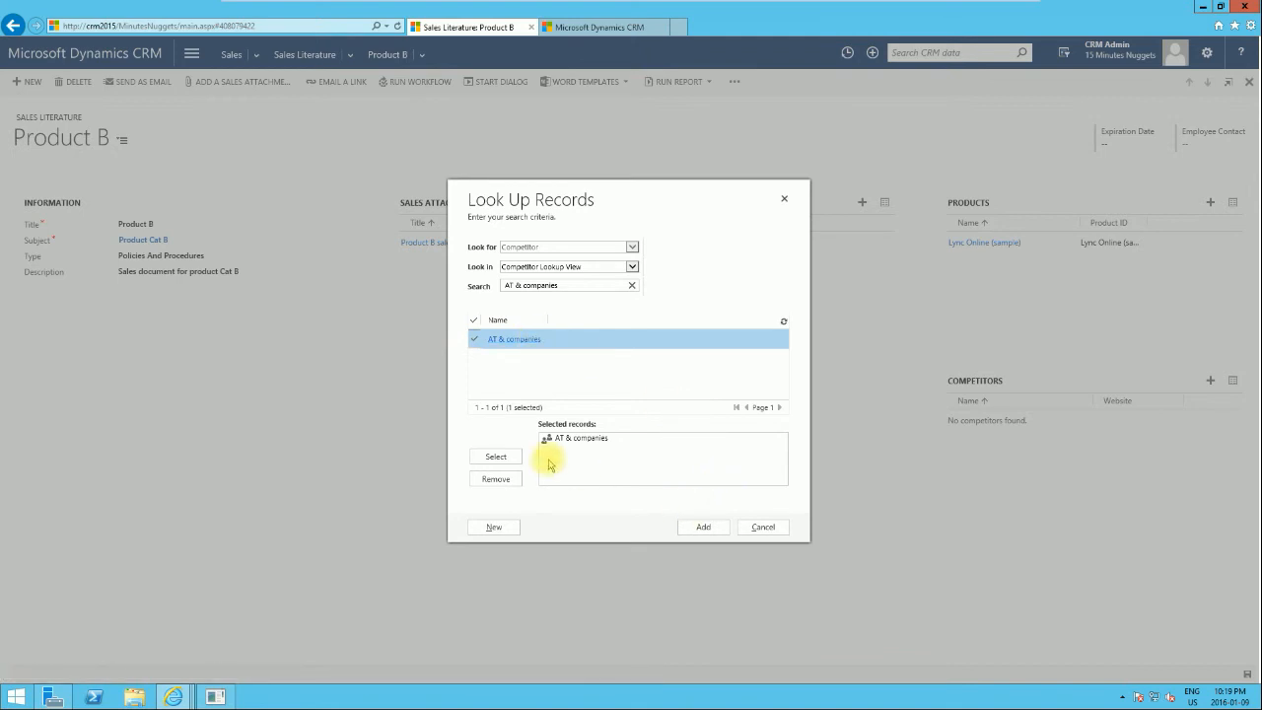
{"action": "left_click", "coordinate": [705, 533]}
{"action": "left_click", "coordinate": [705, 532]}
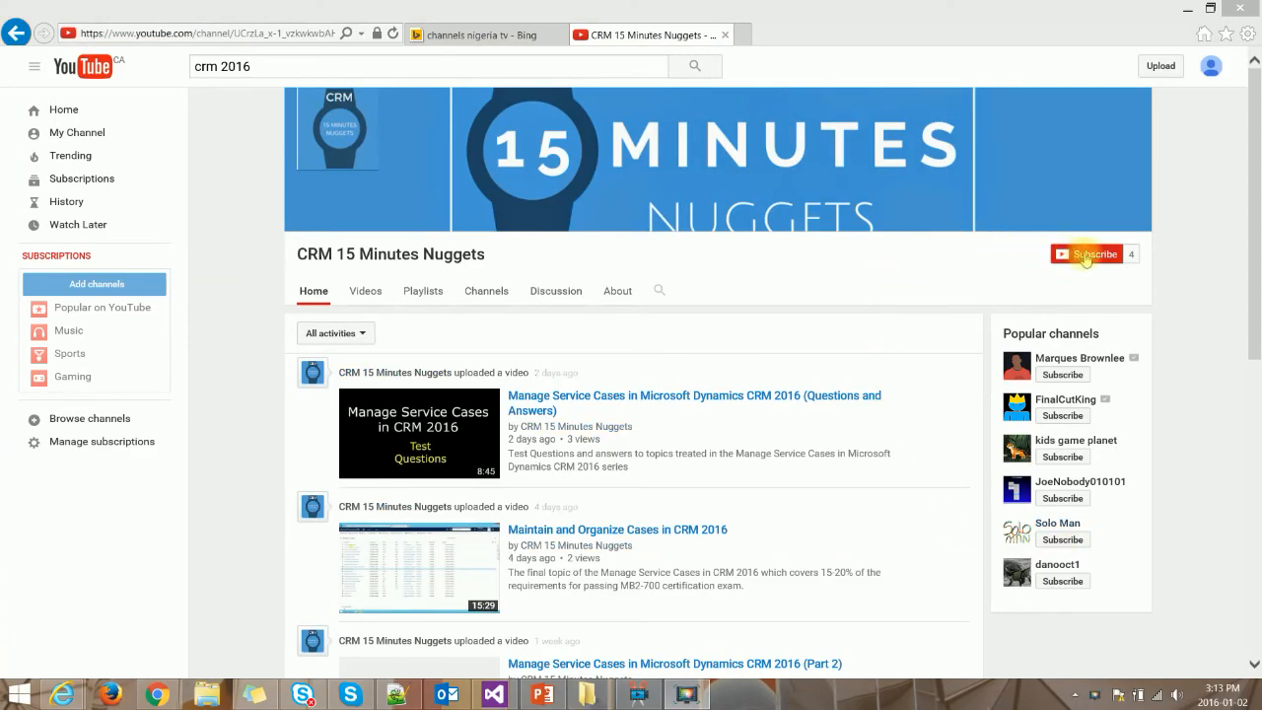
Switch to YouTube, subscribe to the CRM 15 Minutes Nuggets channel and enable all notifications for it.
{"action": "left_click", "coordinate": [1090, 257]}
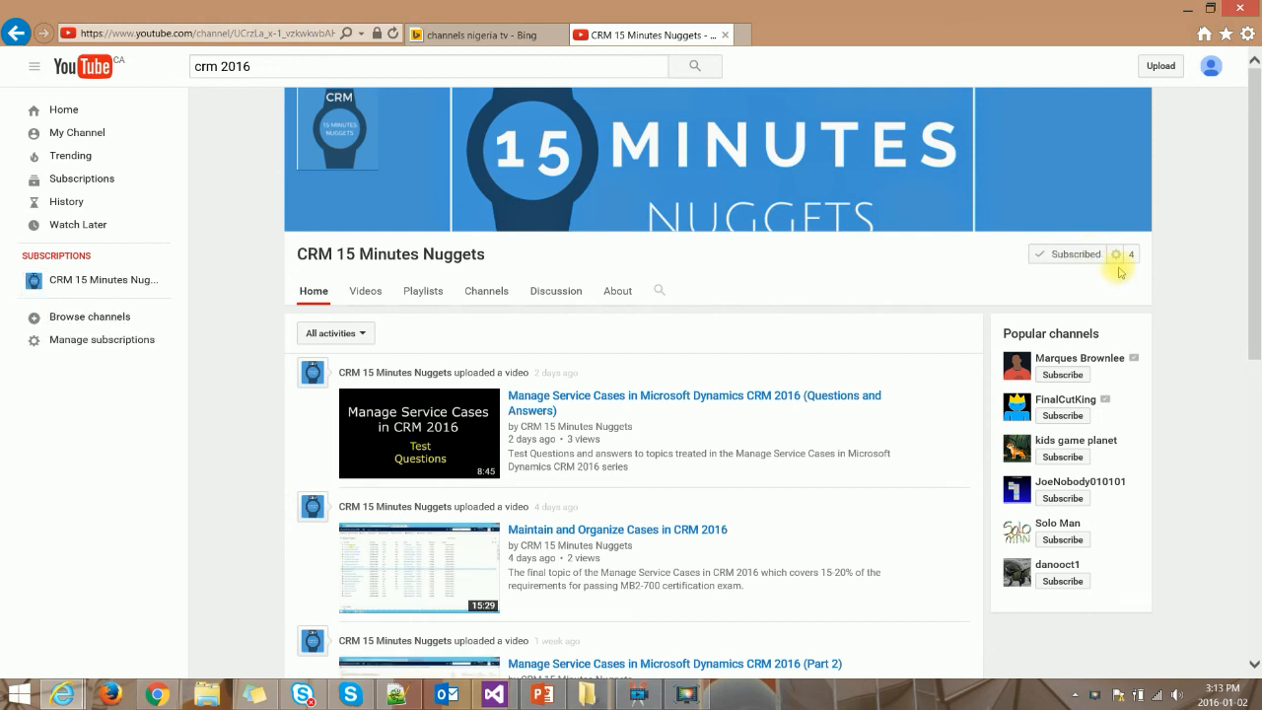
{"action": "left_click", "coordinate": [1117, 255]}
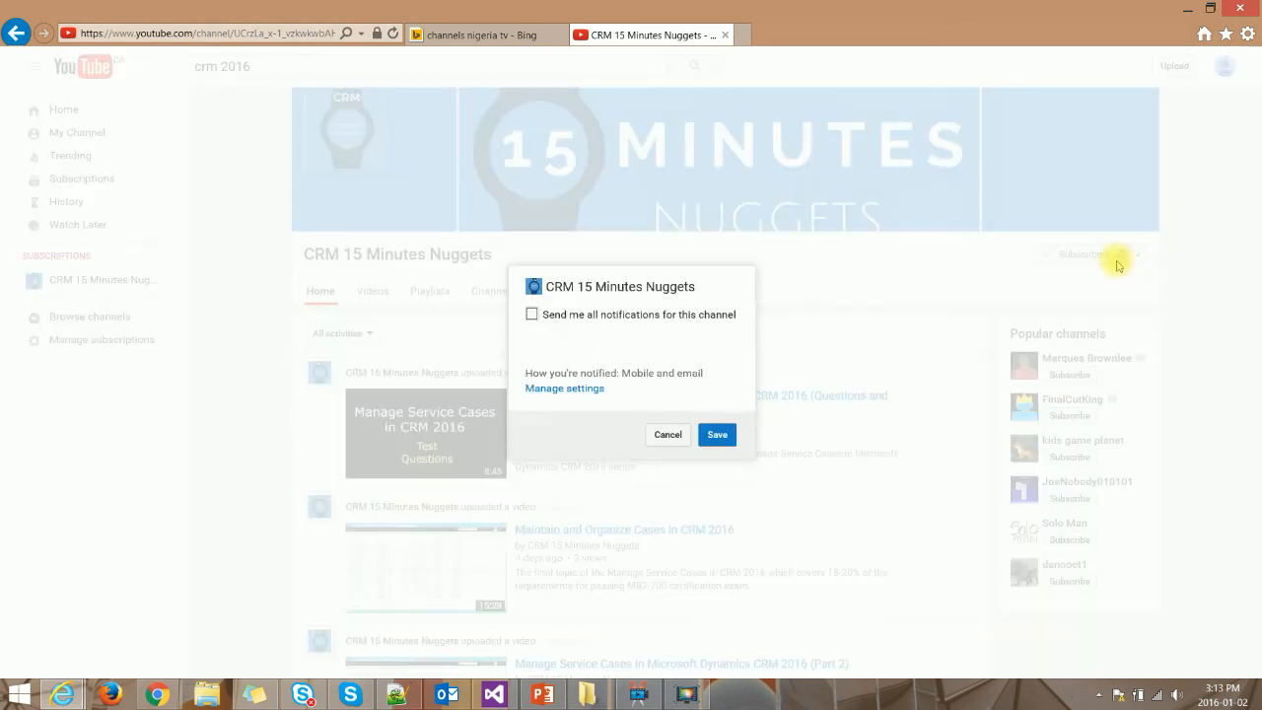
{"action": "left_click", "coordinate": [532, 315]}
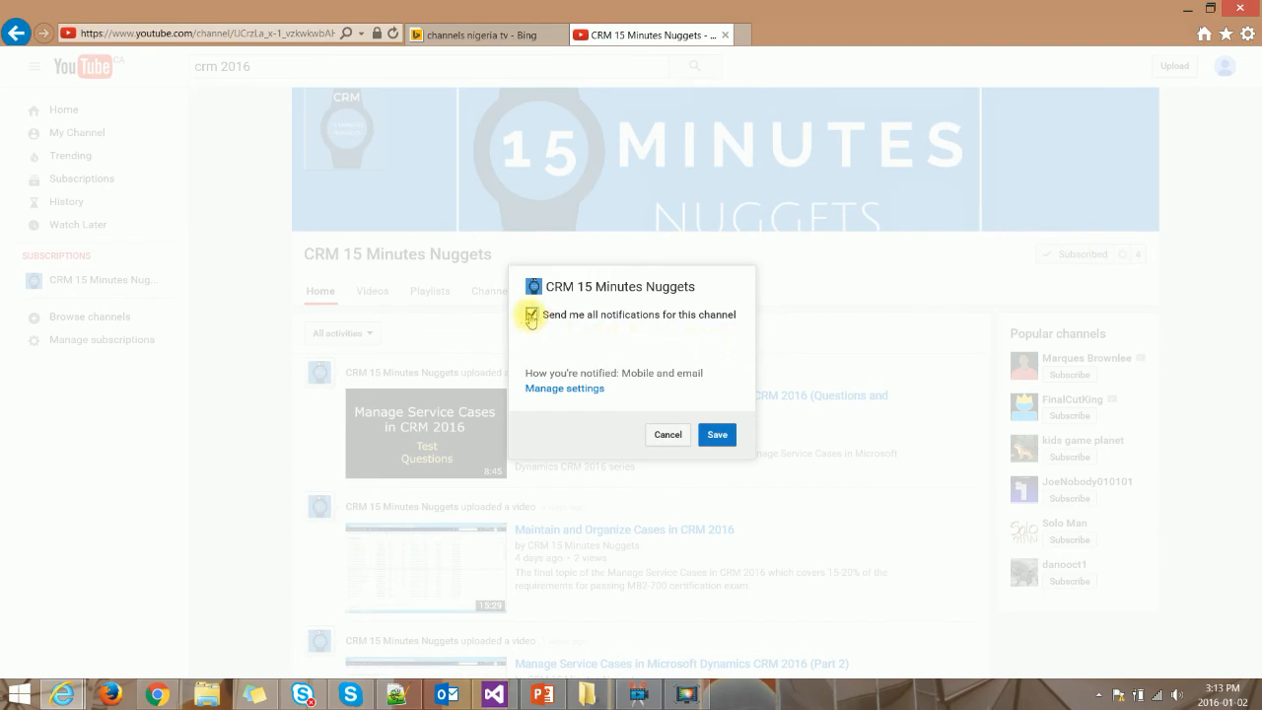
{"action": "left_click", "coordinate": [721, 440]}
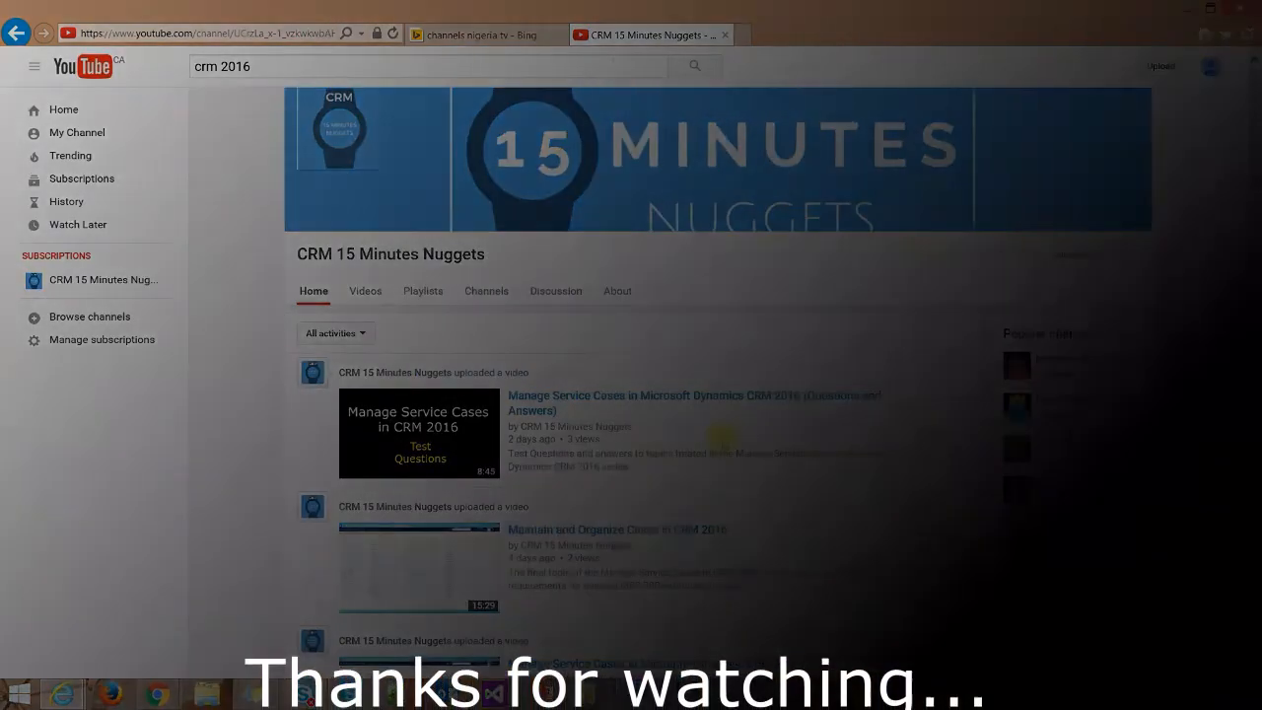